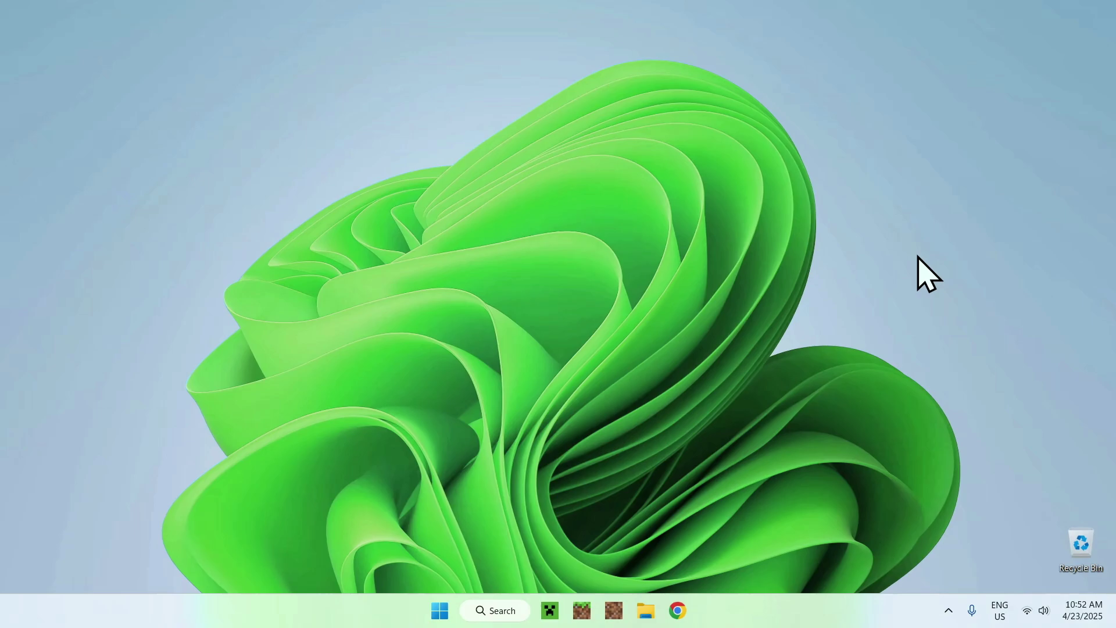
# Switch to Chrome, search Google for Modrinth and open the Modrinth website
pyautogui.click(676, 608)
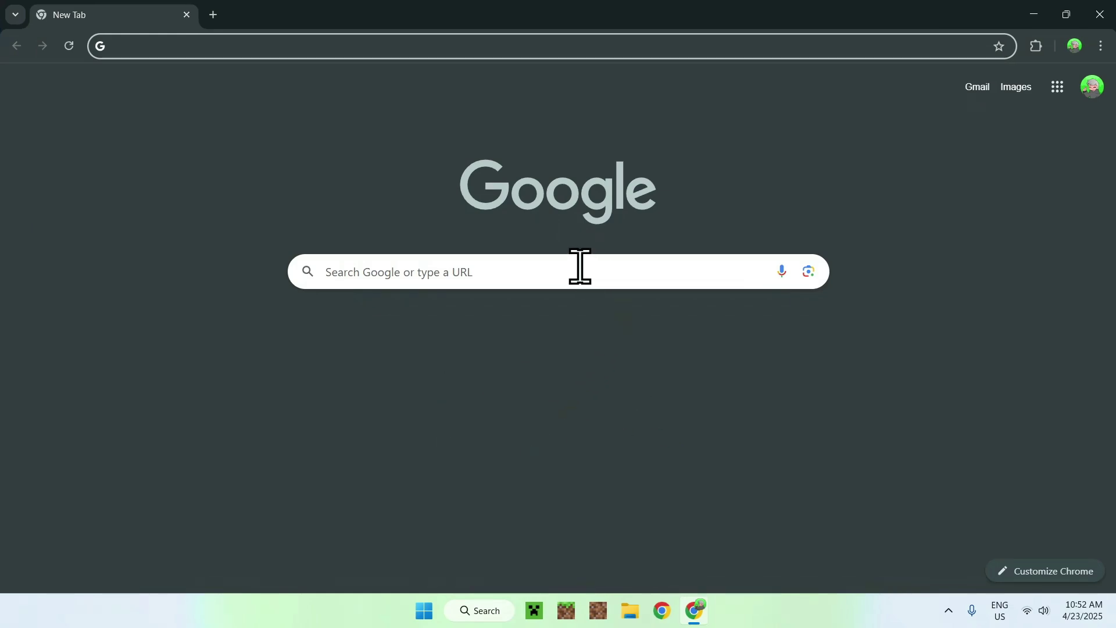
pyautogui.click(535, 269)
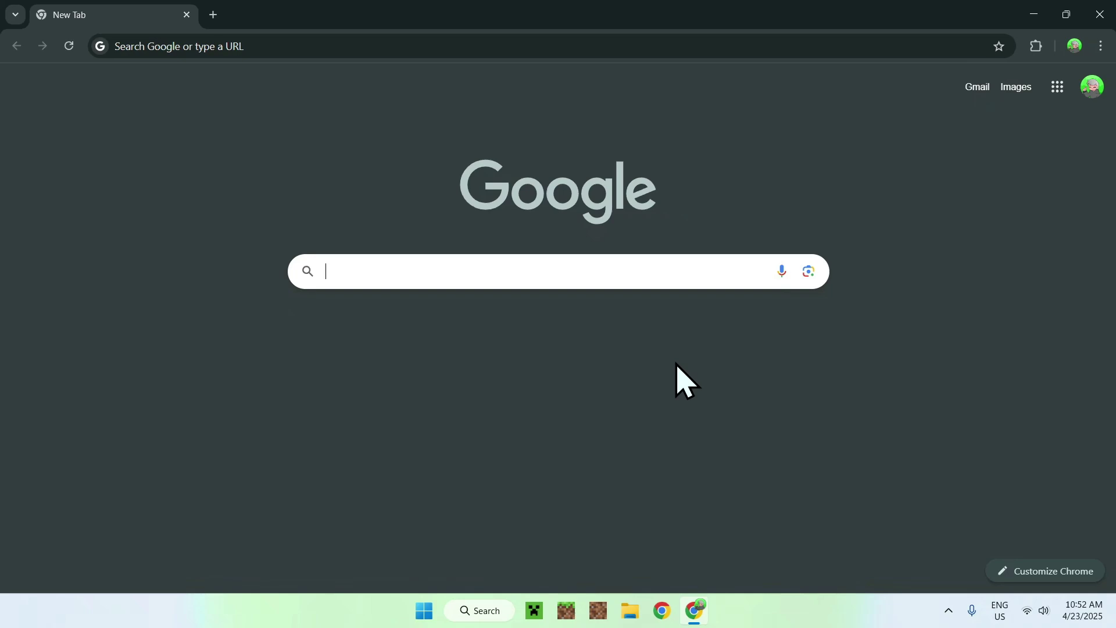
pyautogui.write('Modrinth')
pyautogui.press('Return')
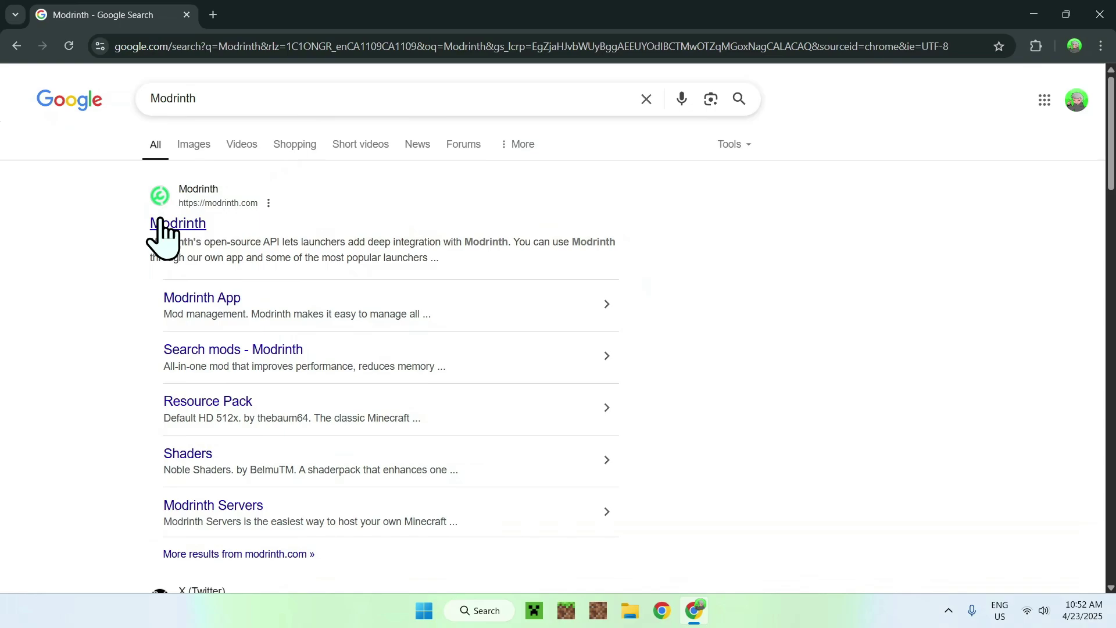
pyautogui.click(177, 224)
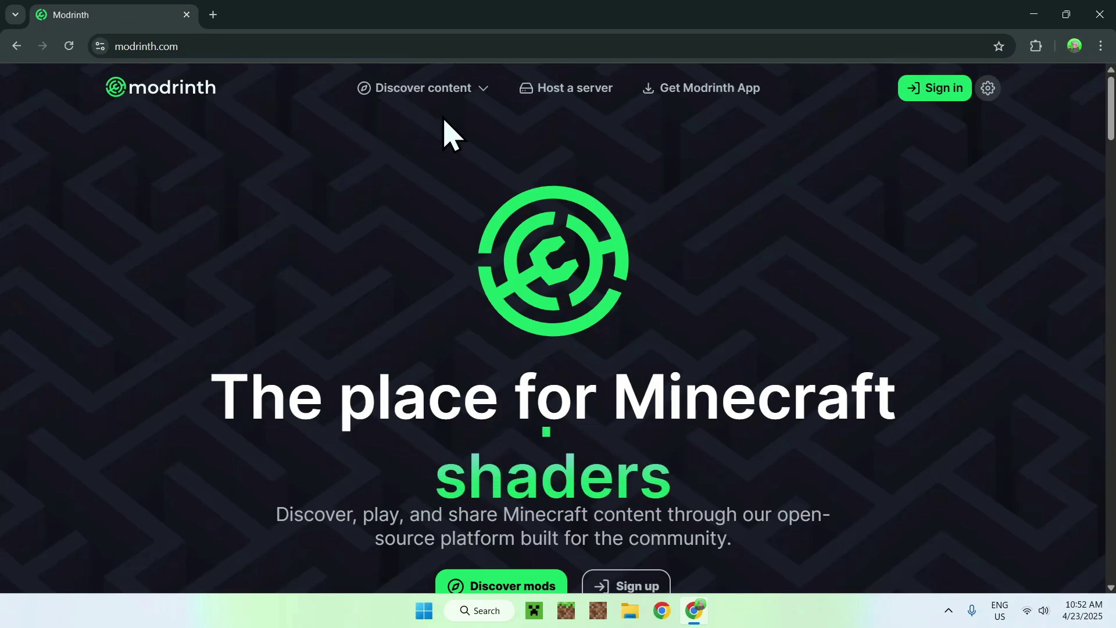
# Browse Modrinth's mods catalogue and open the Fabric API project page
pyautogui.click(442, 90)
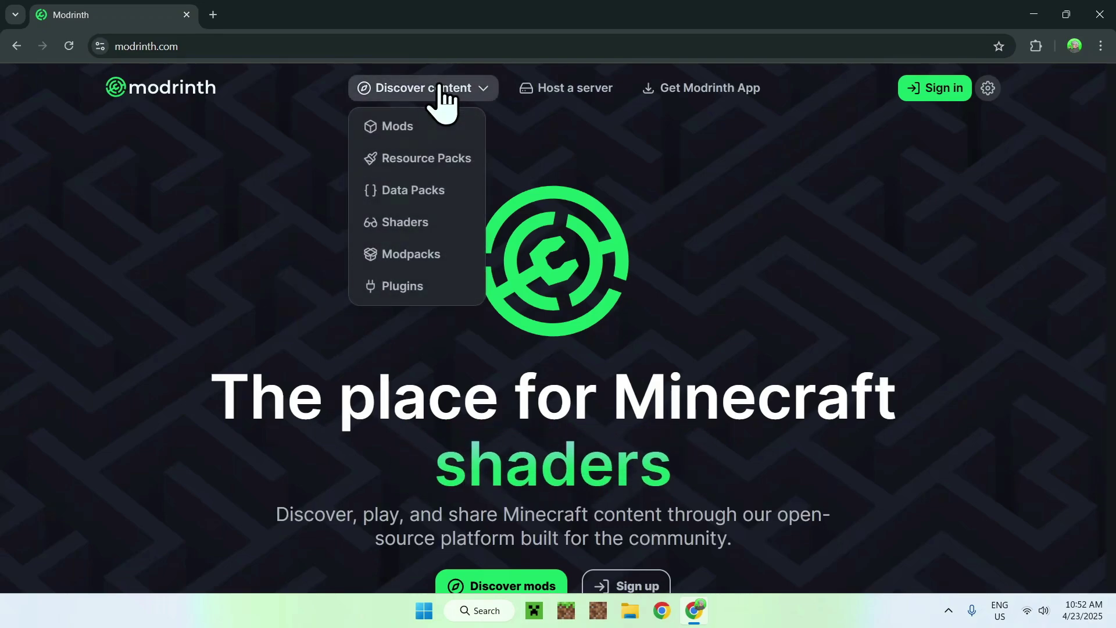
pyautogui.click(442, 135)
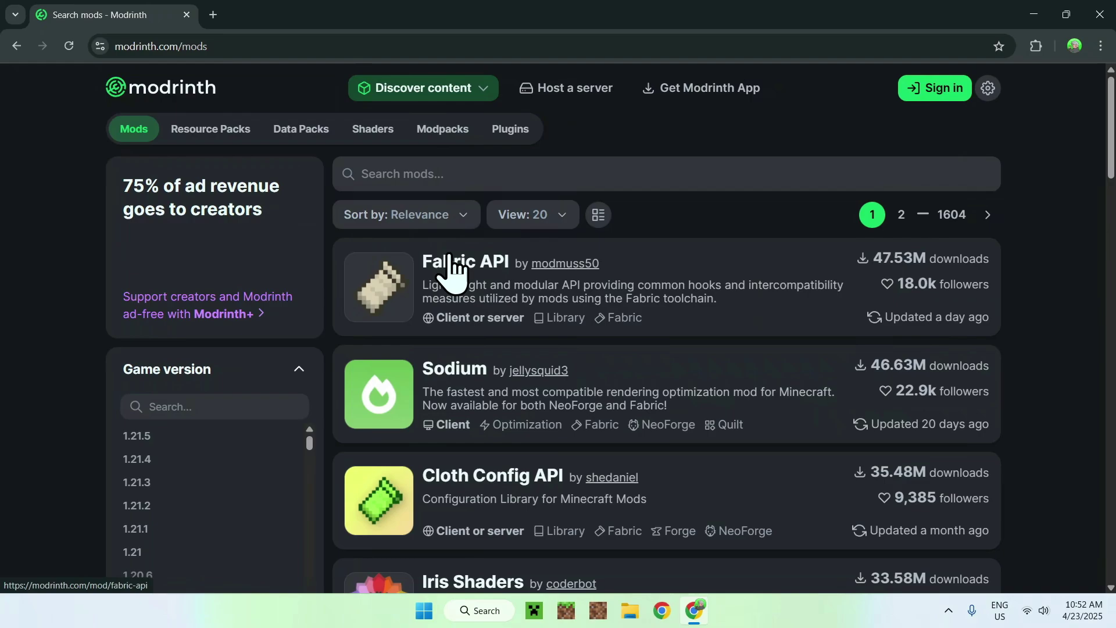
pyautogui.click(627, 173)
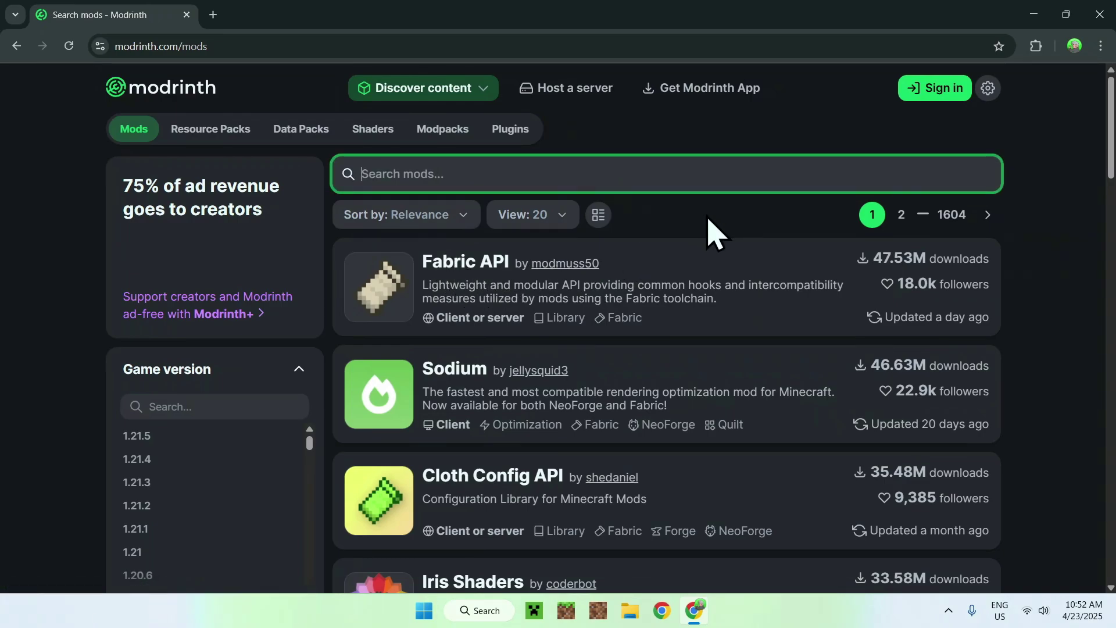
pyautogui.click(462, 269)
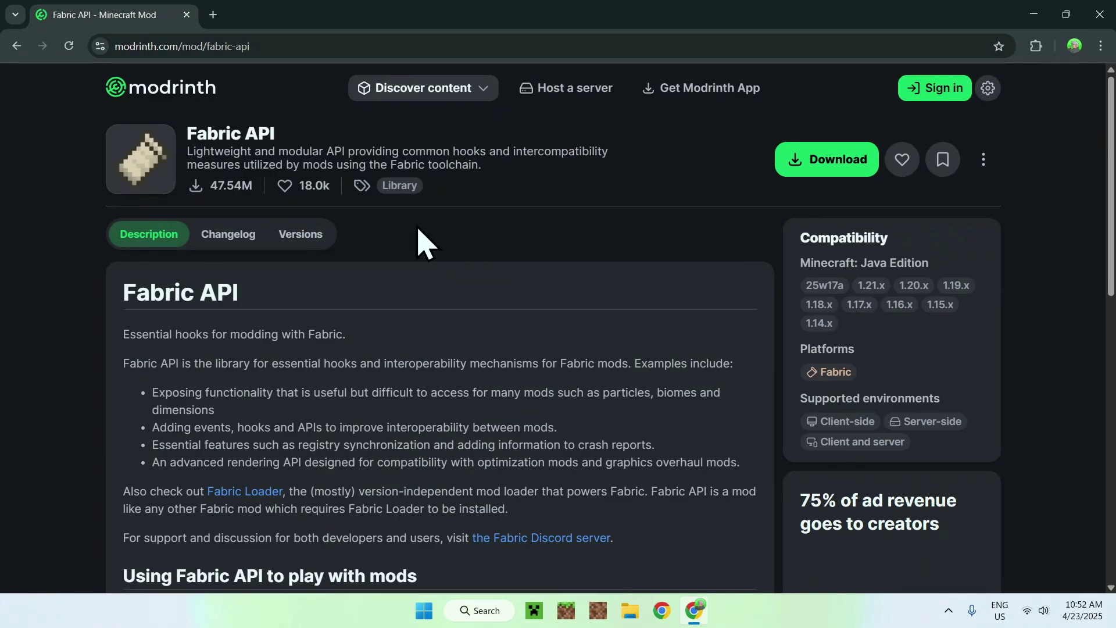
# Filter the Fabric API versions by game version 1.21.5 and download release 0.121.0+1.21.5
pyautogui.click(303, 236)
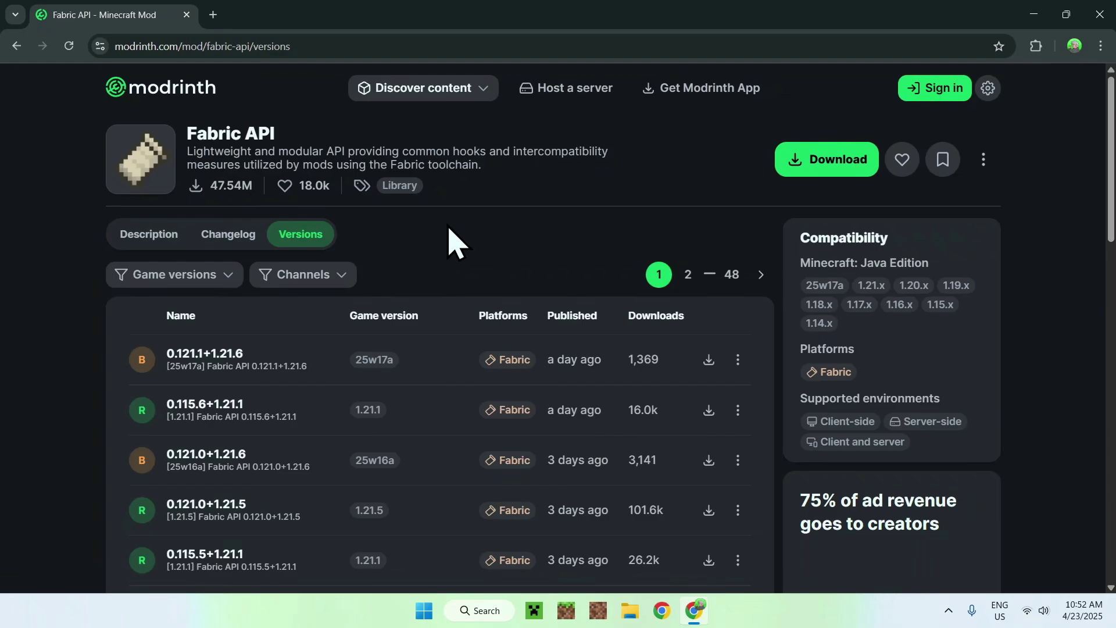
pyautogui.click(191, 282)
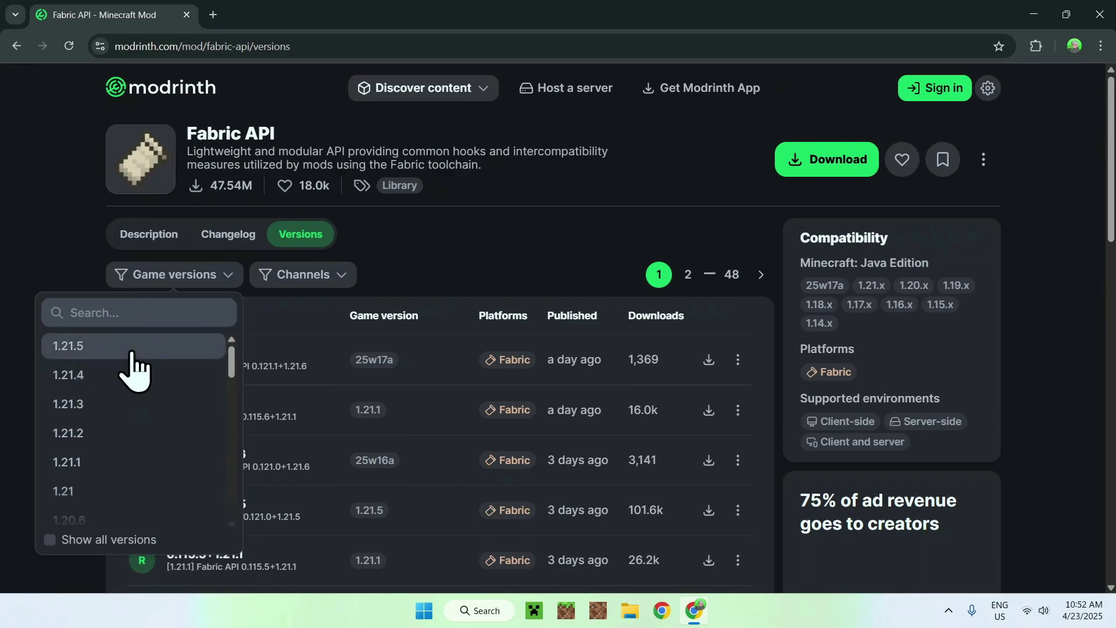
pyautogui.click(133, 349)
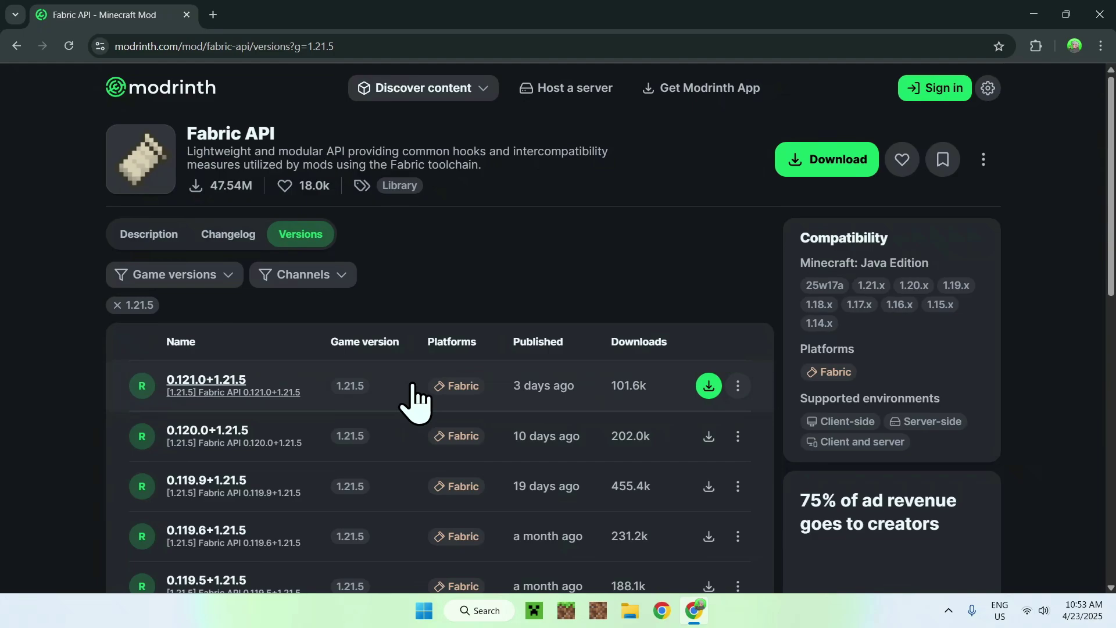
pyautogui.click(709, 385)
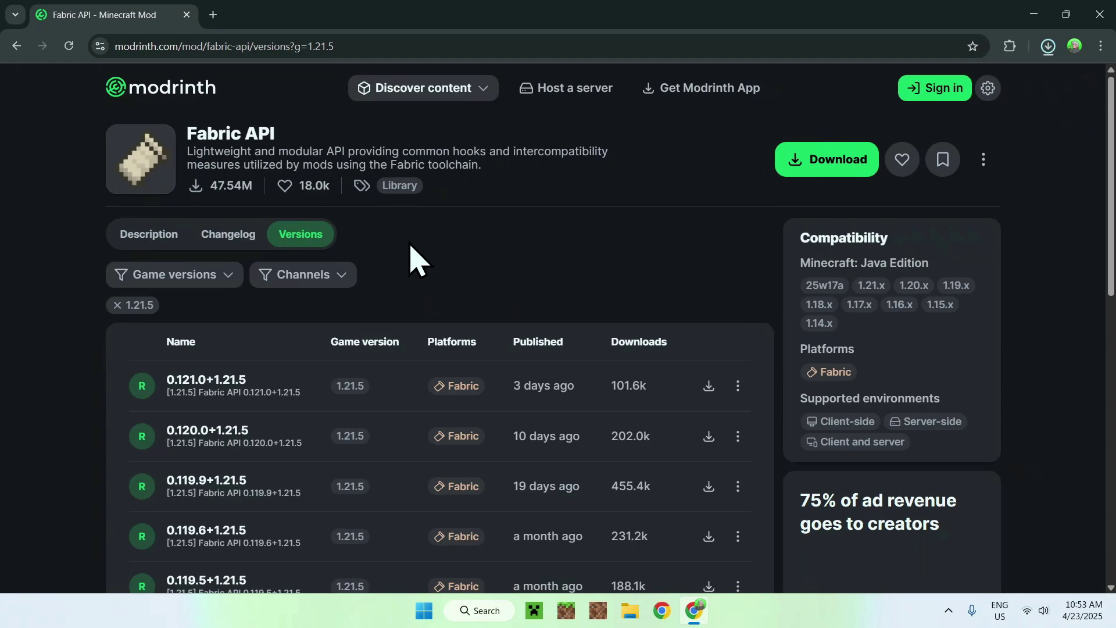
# Search Google for "Fabric Minecraft" in a new browser tab and open the fabricmc.net website
pyautogui.click(213, 15)
pyautogui.click(353, 272)
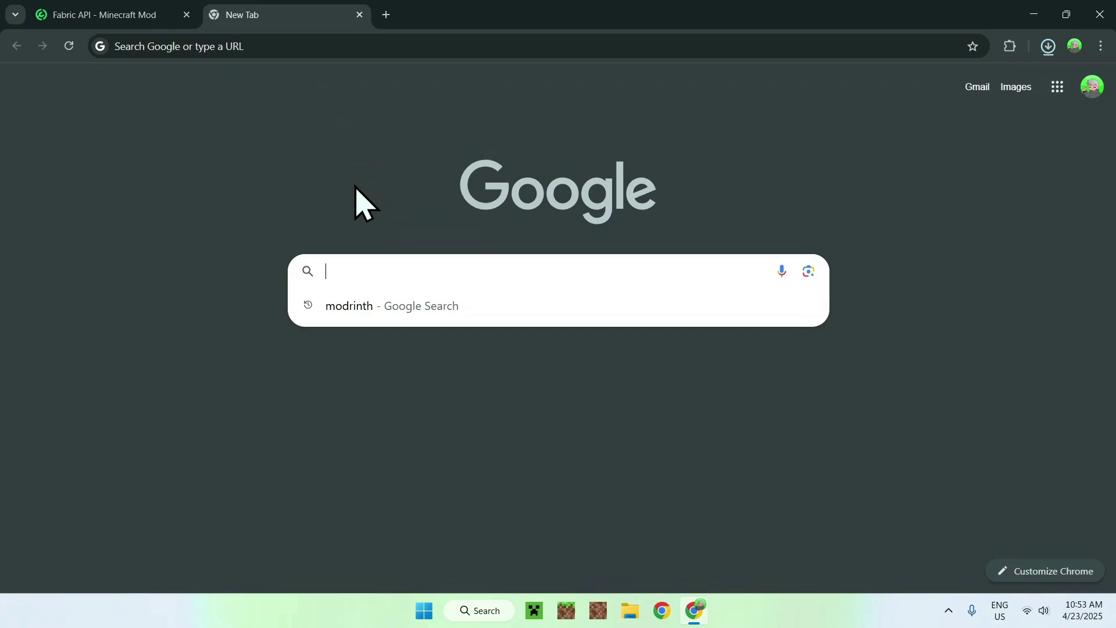
pyautogui.write('Fabric ')
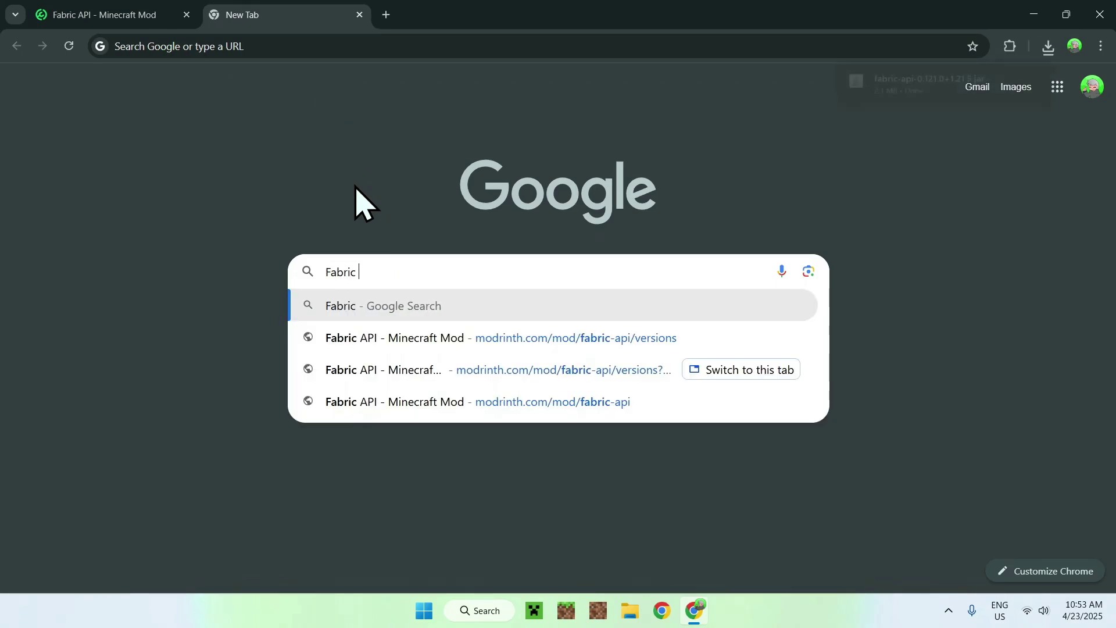
pyautogui.write('Minecraft')
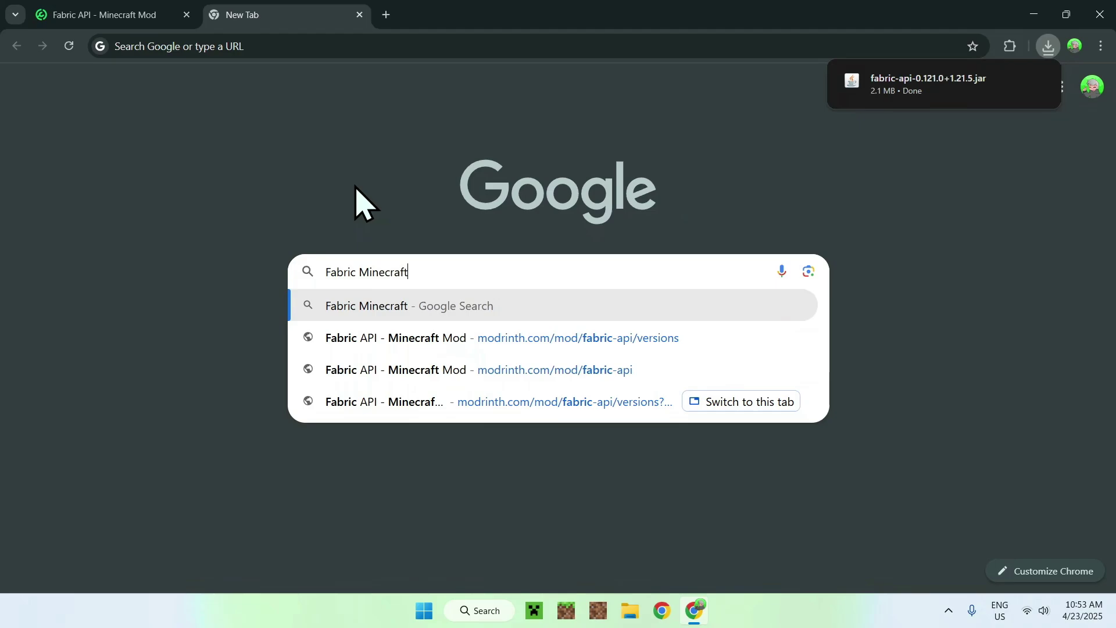
pyautogui.press('Return')
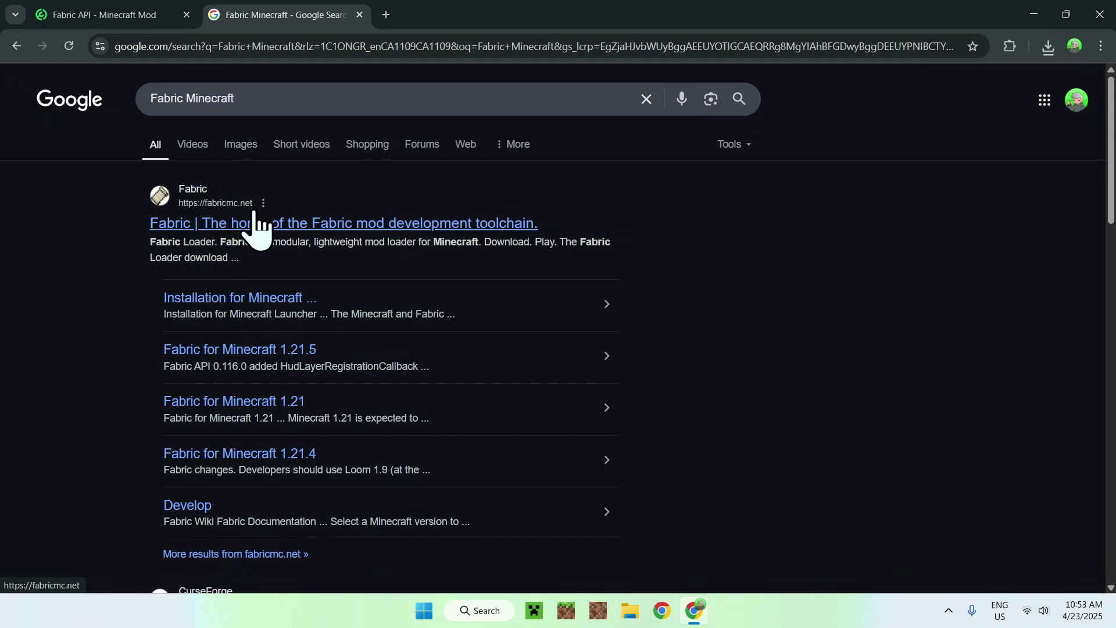
pyautogui.click(199, 224)
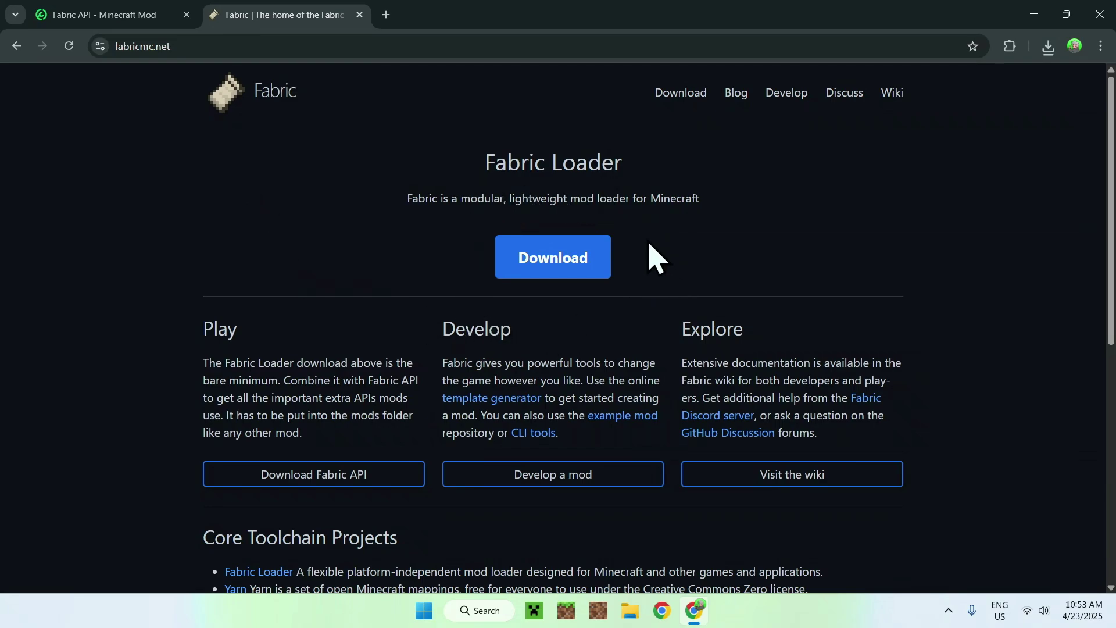
# Download the Fabric installer for Windows and close the browser
pyautogui.click(553, 266)
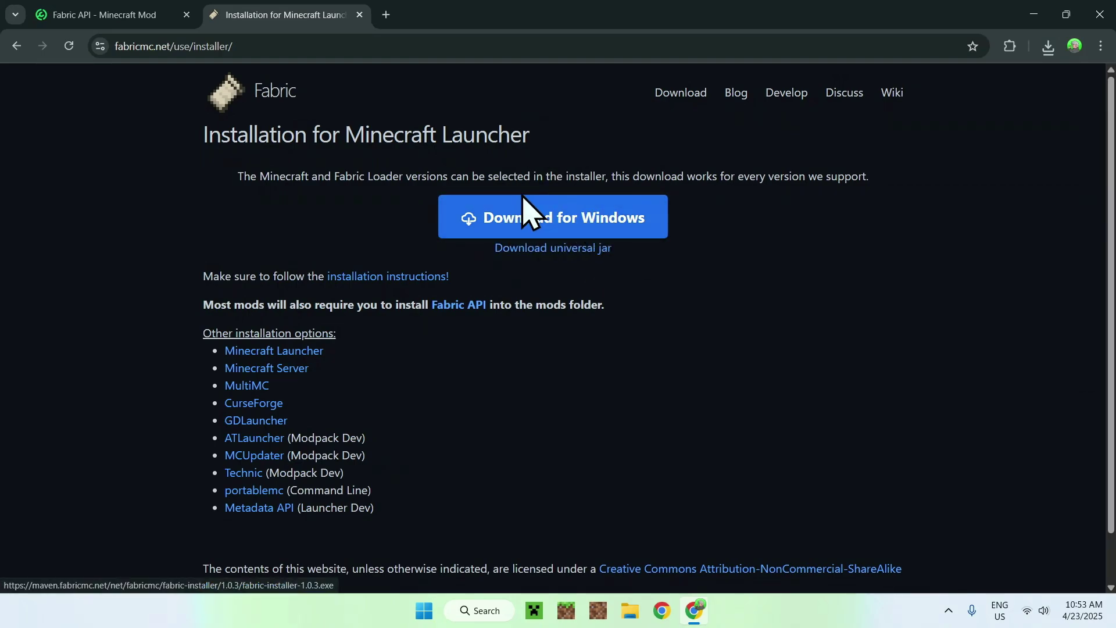
pyautogui.click(573, 219)
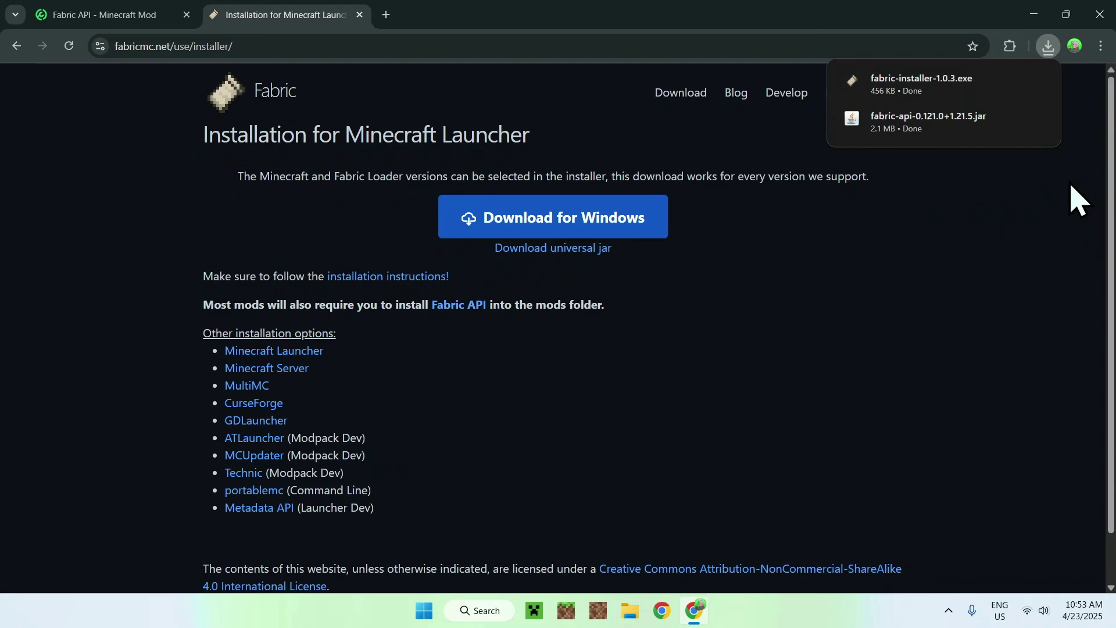
pyautogui.click(1100, 15)
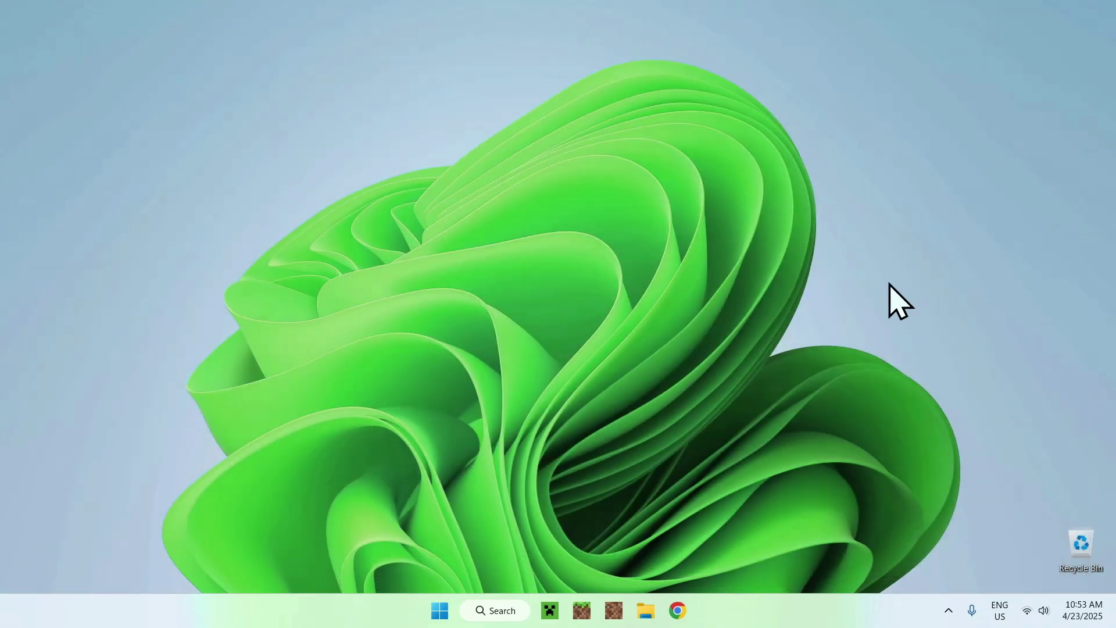
# Switch to File Explorer and run fabric-installer-1.0.3.exe from the Downloads folder
pyautogui.click(647, 611)
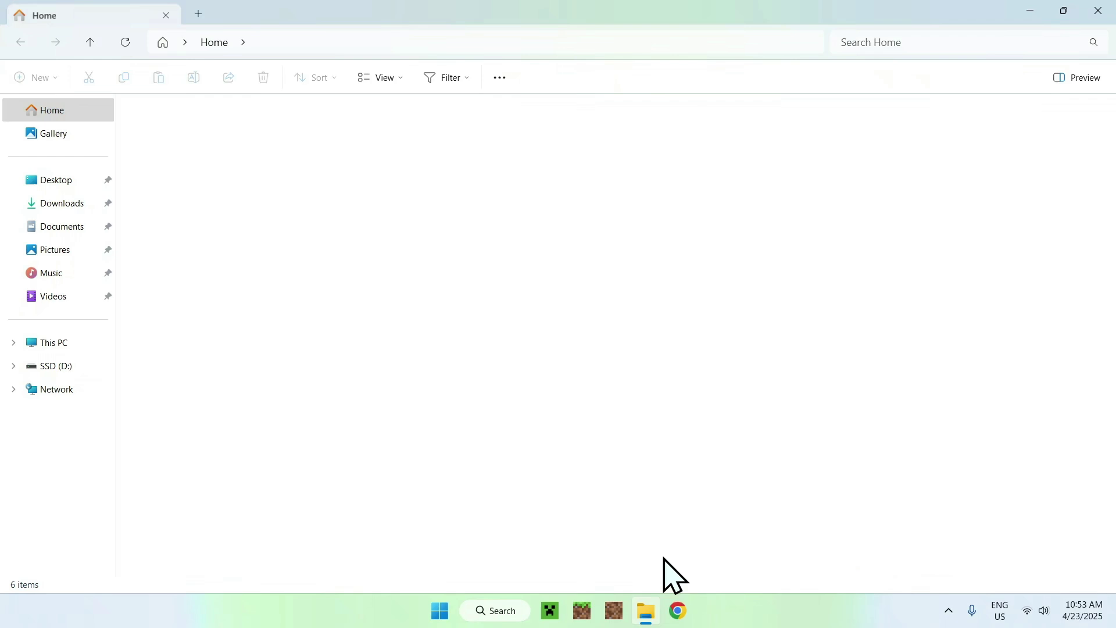
pyautogui.click(58, 204)
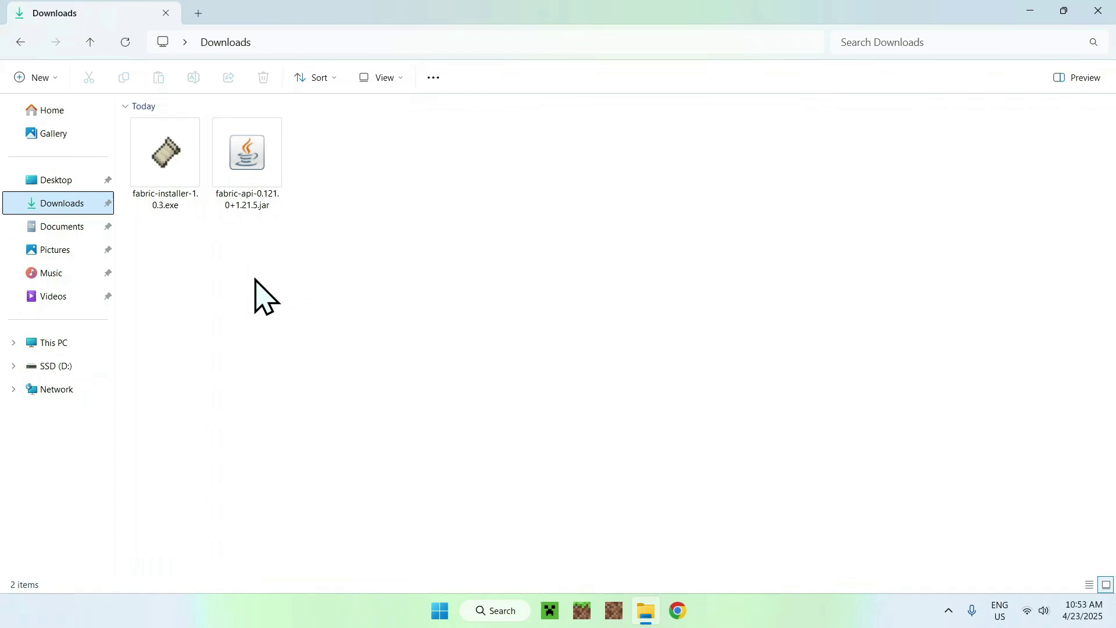
pyautogui.doubleClick(165, 192)
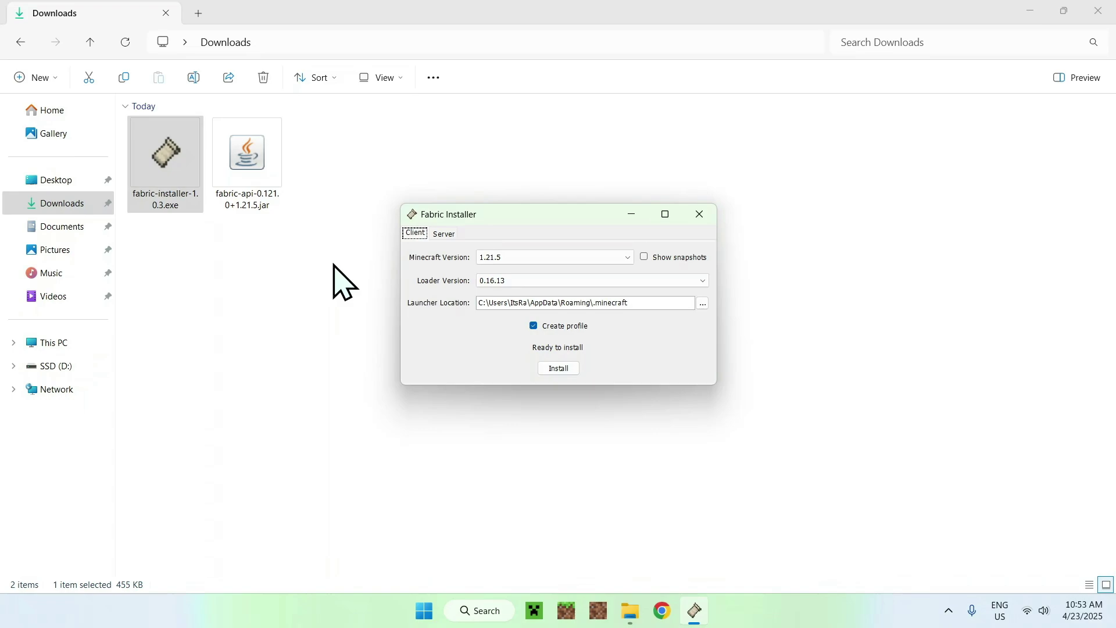
# Install the Fabric client for Minecraft version 1.21.5, then close the installer
pyautogui.click(494, 260)
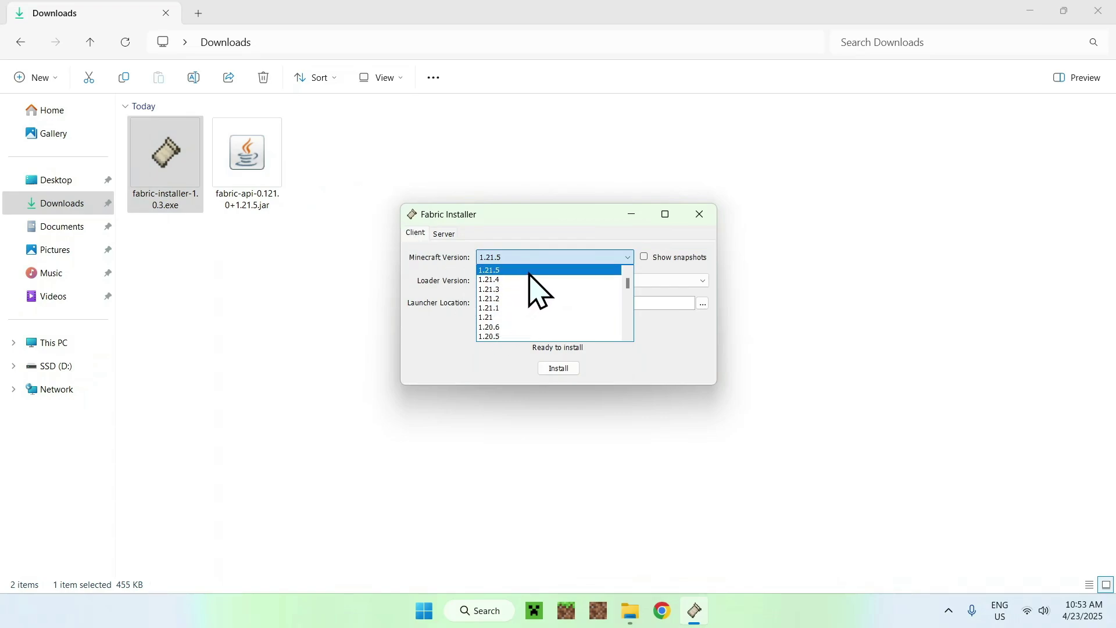
pyautogui.click(553, 270)
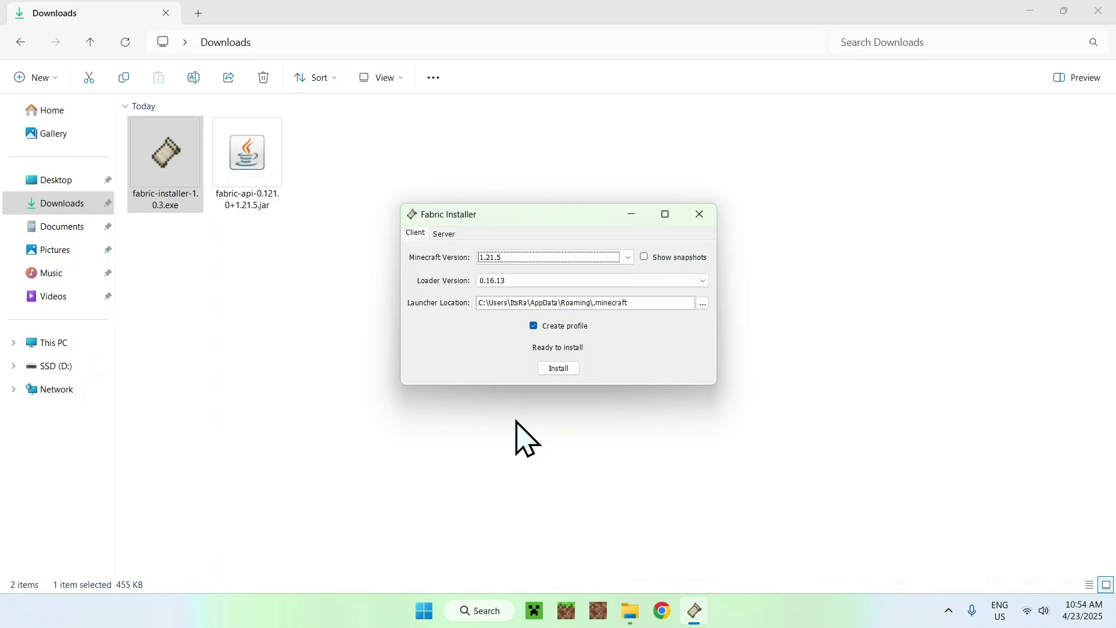
pyautogui.click(558, 372)
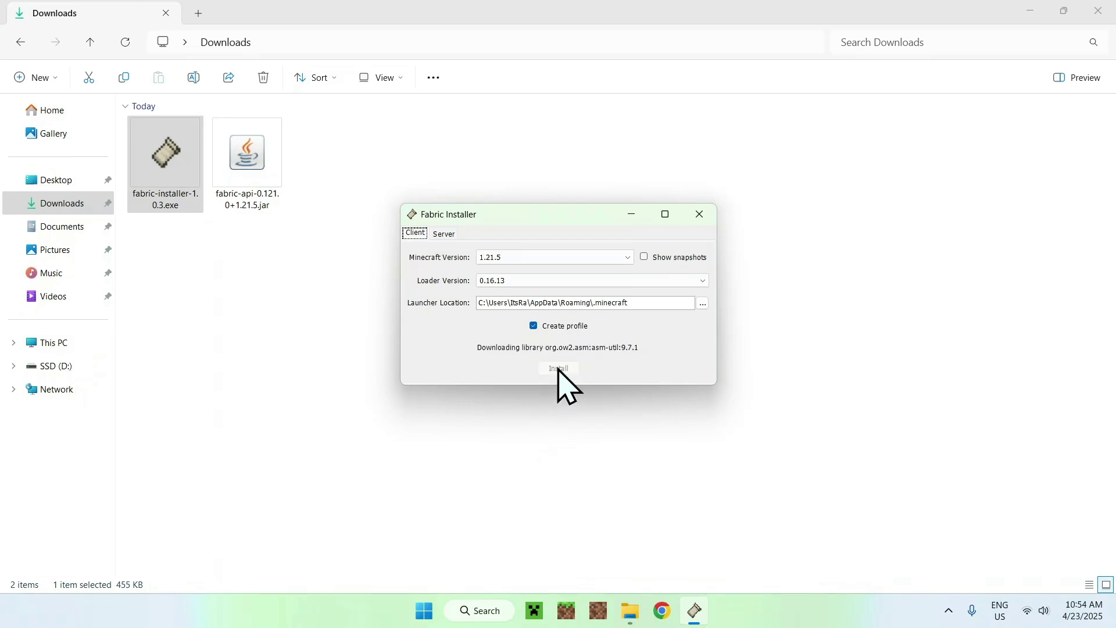
pyautogui.click(560, 334)
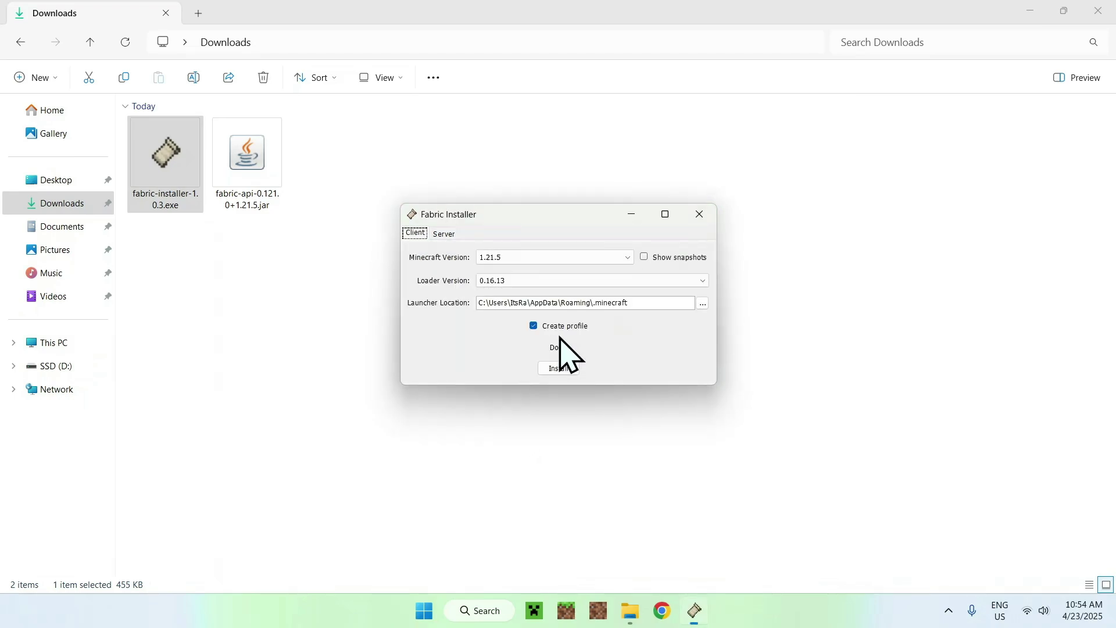
pyautogui.click(701, 215)
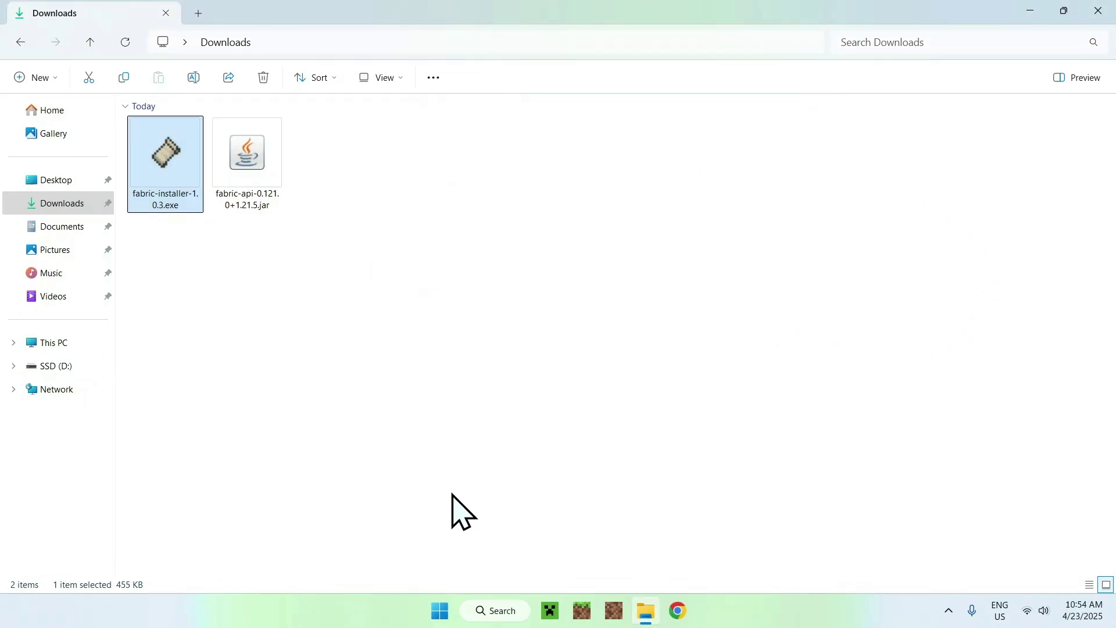
# Switch to the Minecraft Launcher, open the fabric-loader-1.21.5 installation's folder and enter its mods folder
pyautogui.click(546, 609)
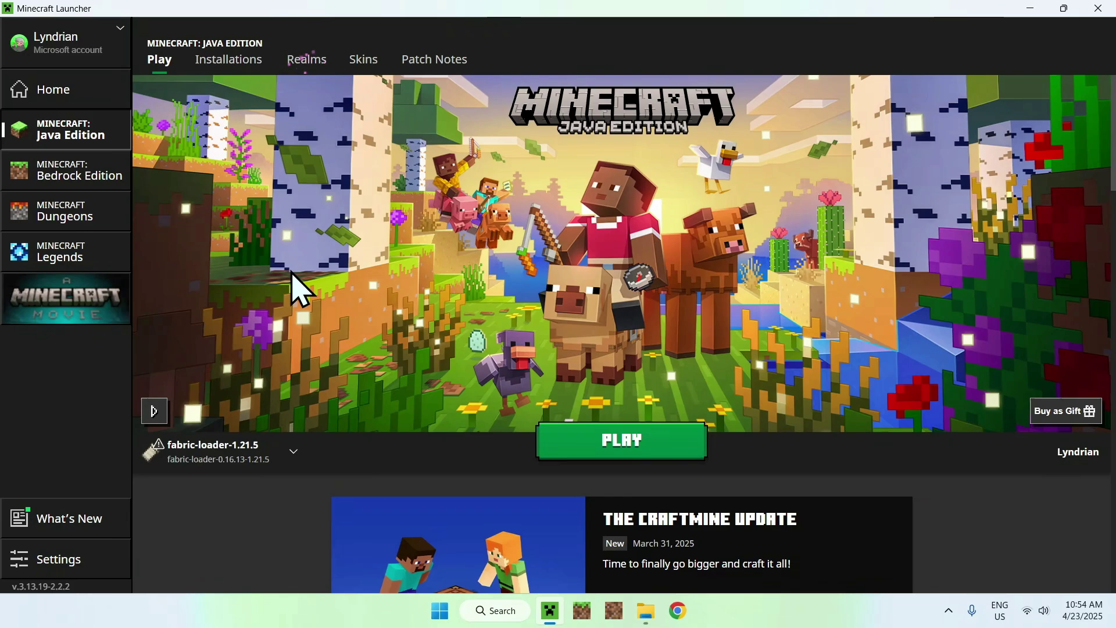
pyautogui.click(228, 63)
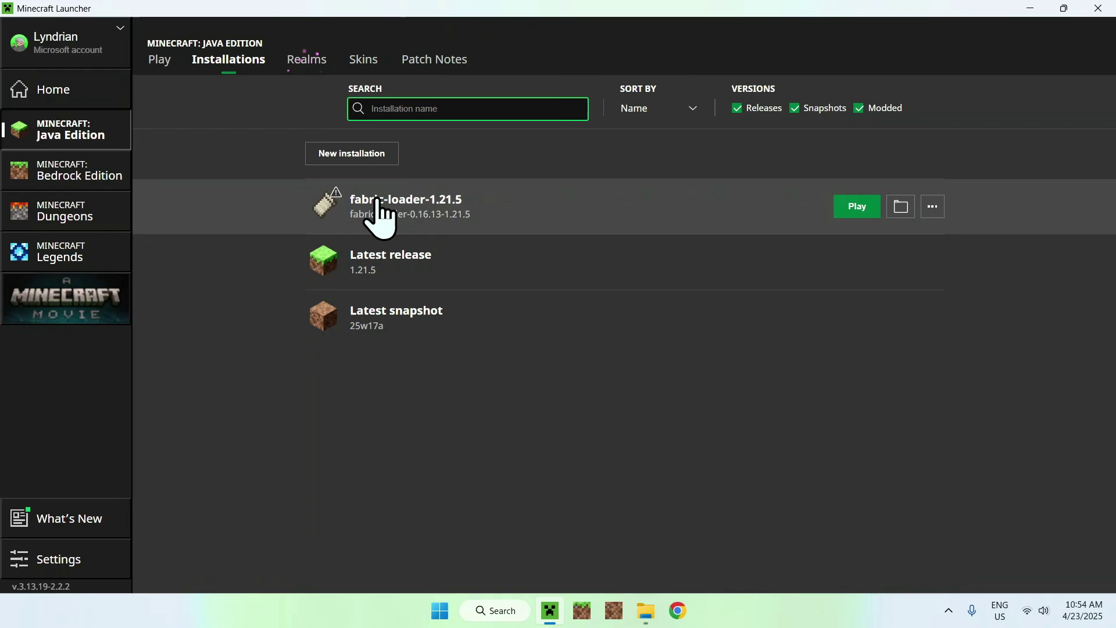
pyautogui.click(900, 220)
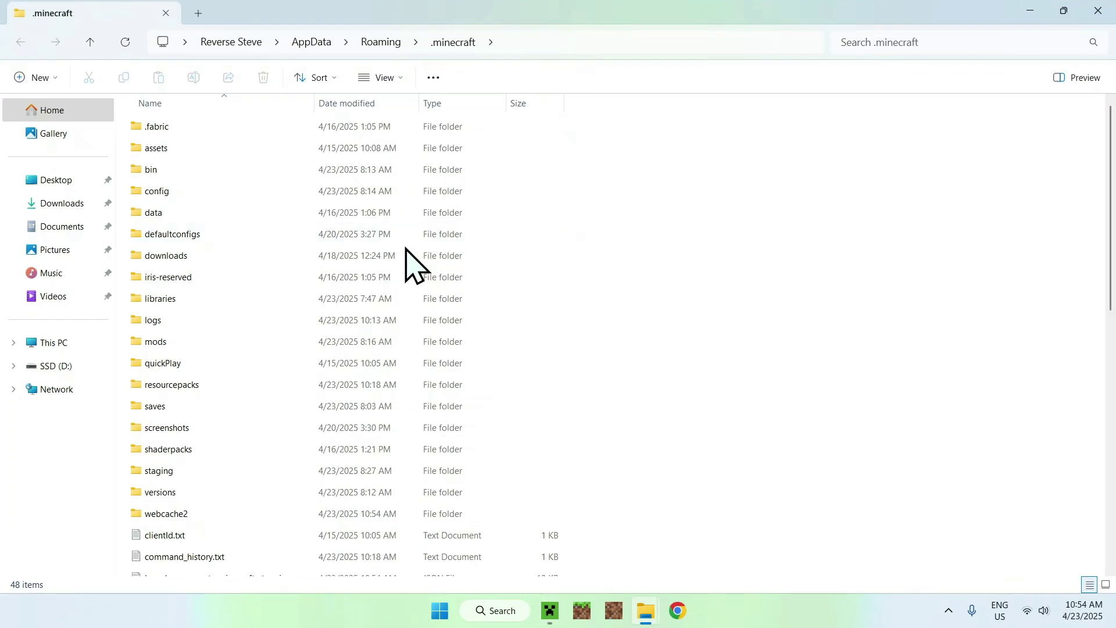
pyautogui.click(165, 342)
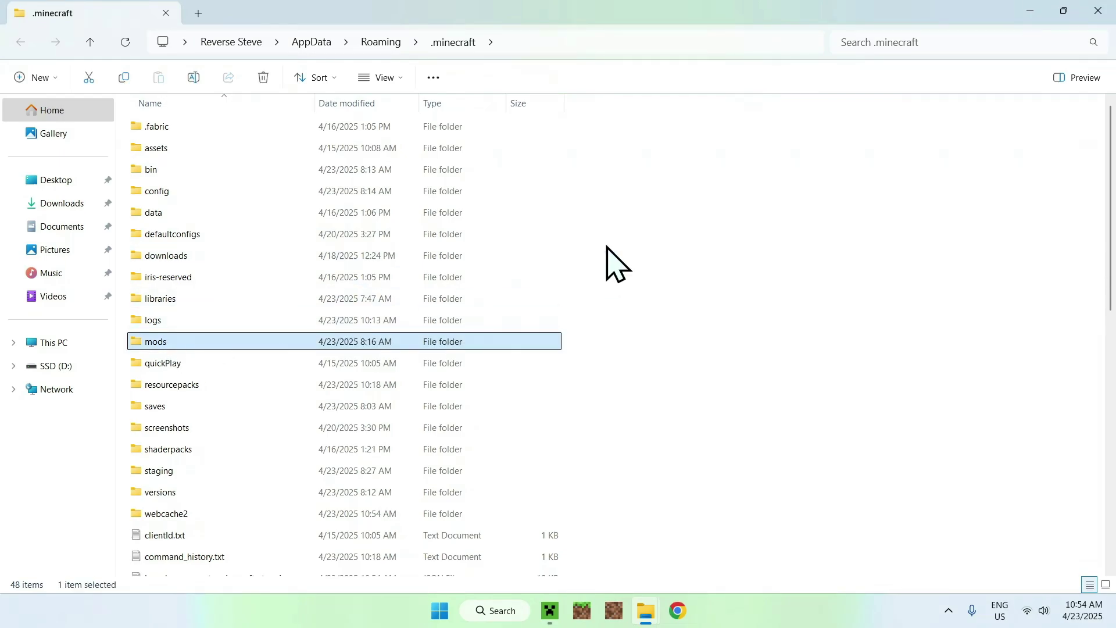
pyautogui.doubleClick(156, 341)
# Copy fabric-api-0.121.0+1.21.5.jar from the Downloads folder into the mods folder
pyautogui.click(64, 204)
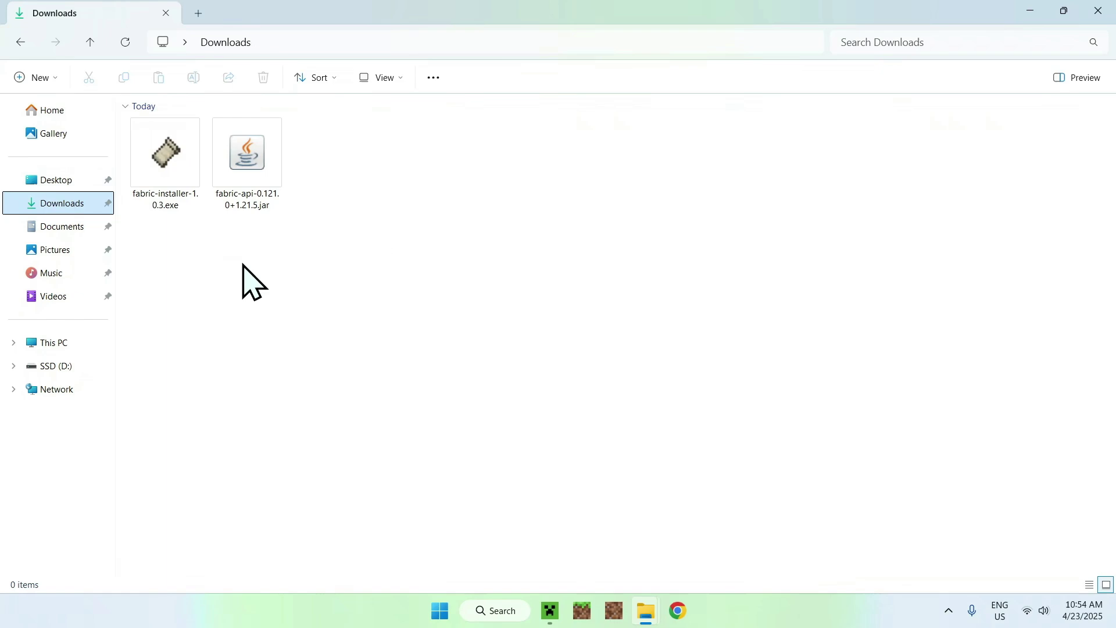
pyautogui.click(247, 154)
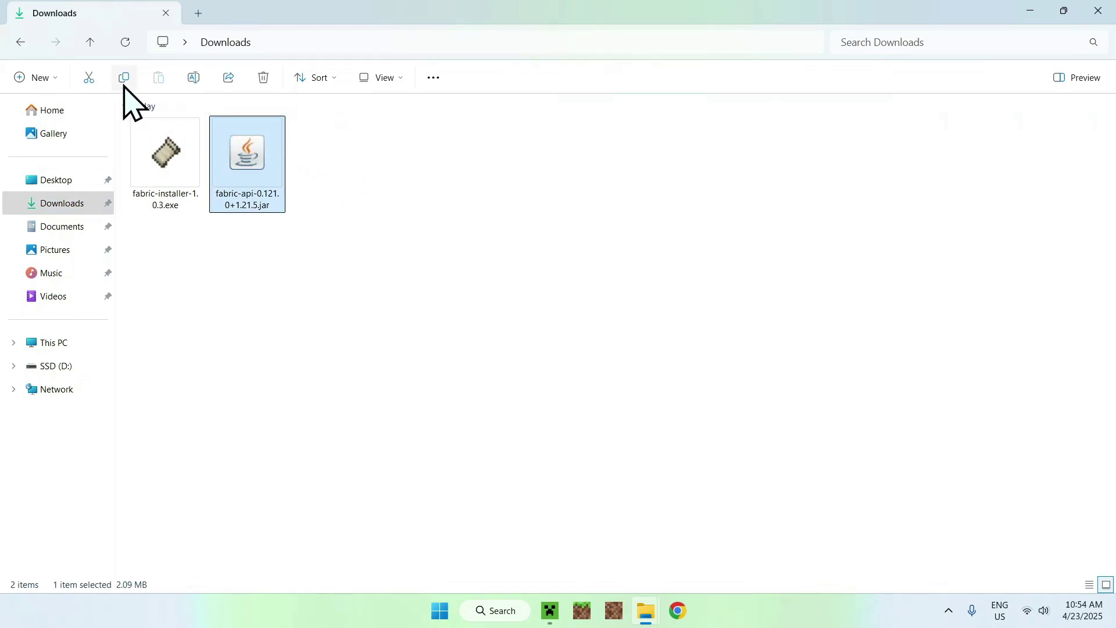
pyautogui.click(18, 42)
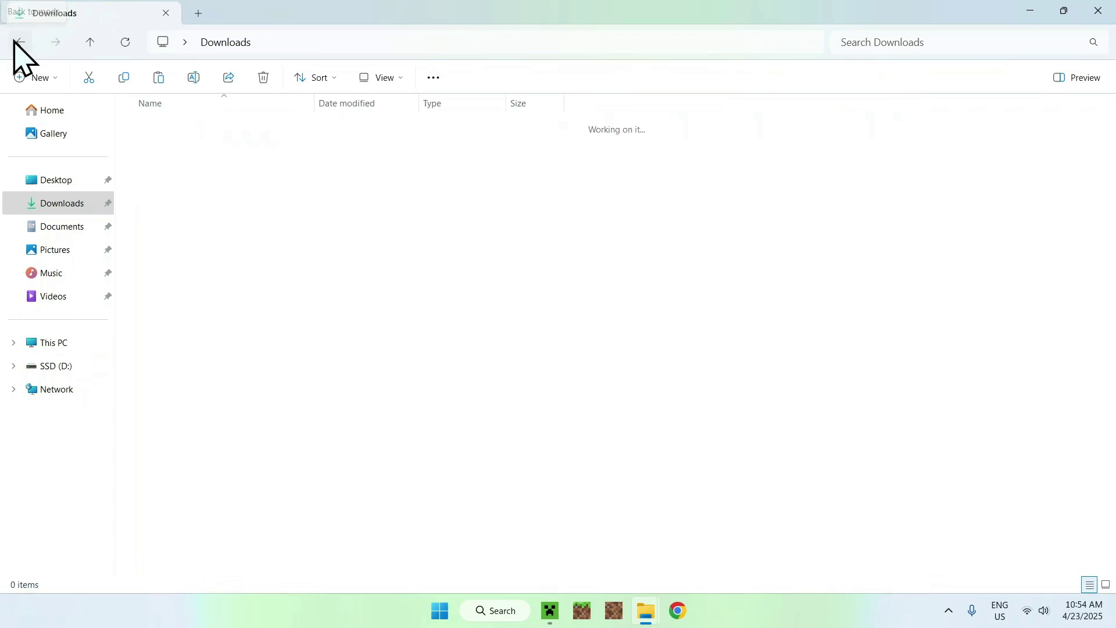
pyautogui.click(159, 77)
pyautogui.click(252, 162)
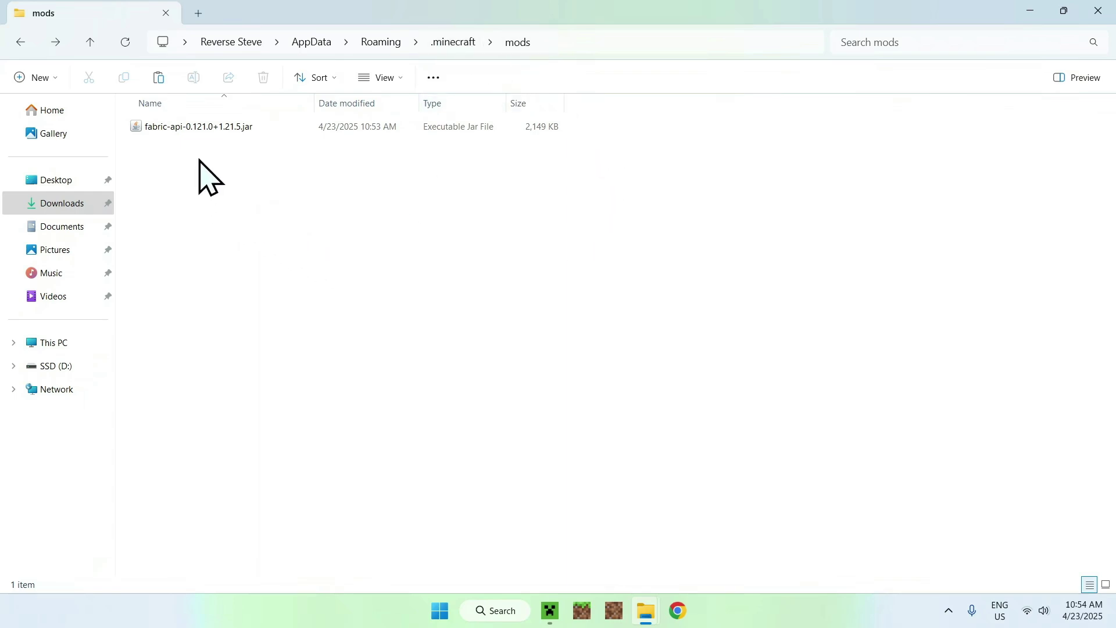
pyautogui.moveTo(188, 156); pyautogui.dragTo(262, 171)
# Switch to the Minecraft Launcher and start Java Edition with the fabric-loader-1.21.5 installation
pyautogui.click(553, 611)
pyautogui.click(158, 61)
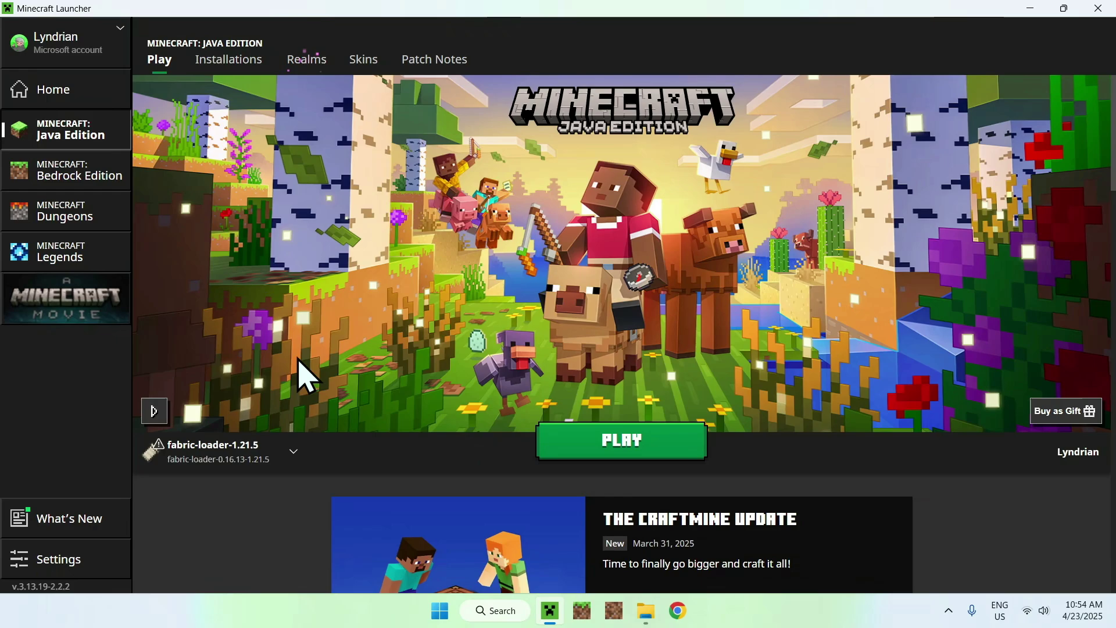
pyautogui.click(625, 445)
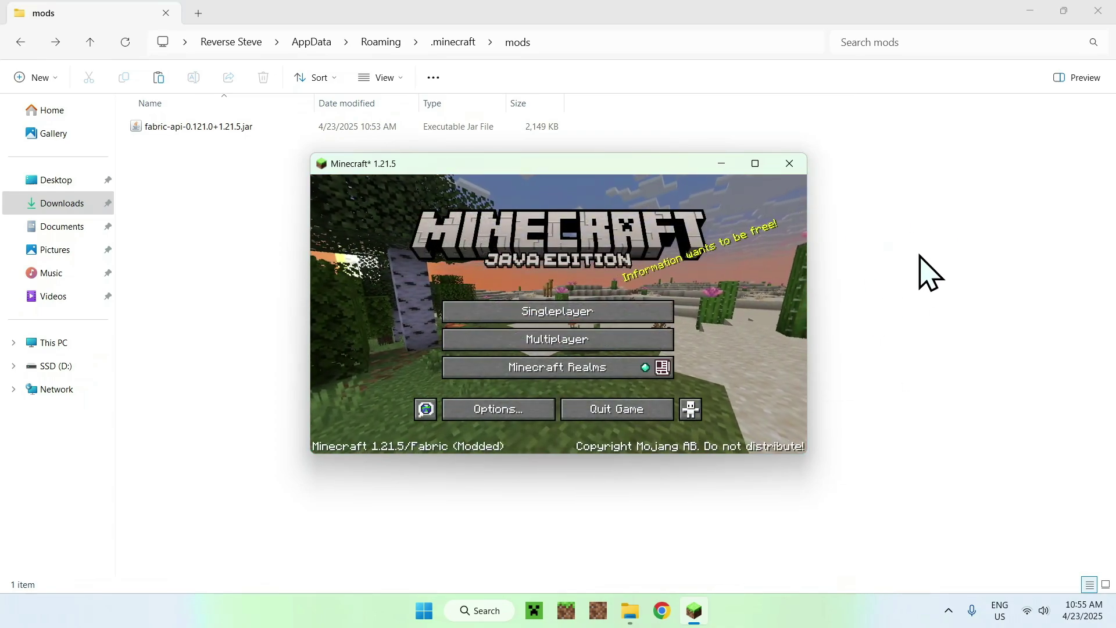
# Maximize the Minecraft window and load an existing singleplayer world
pyautogui.click(755, 163)
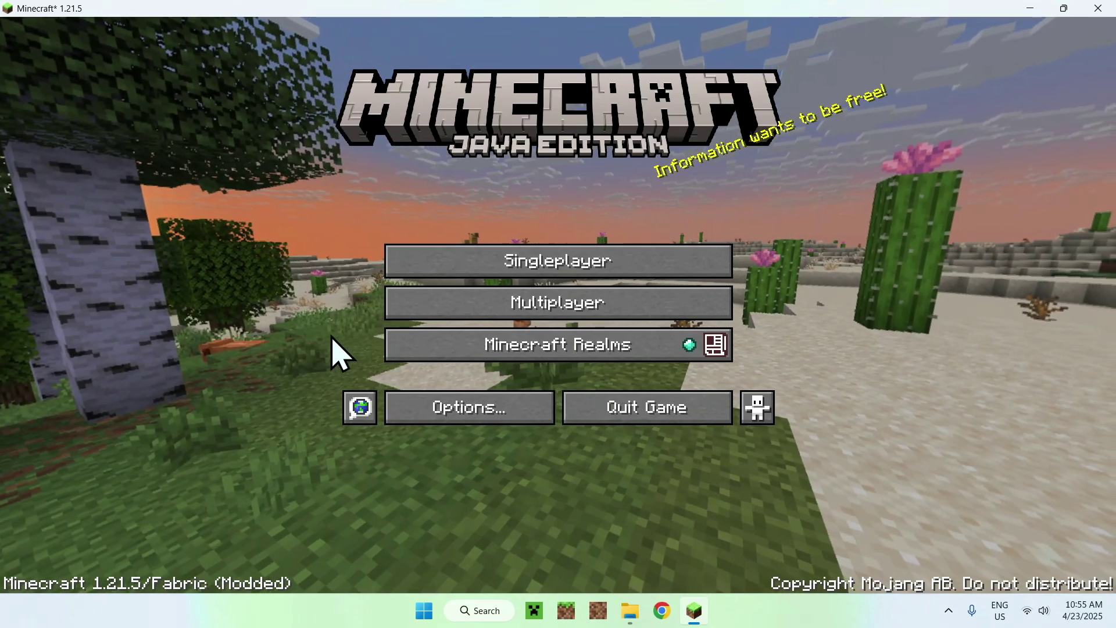
pyautogui.click(562, 270)
pyautogui.doubleClick(492, 217)
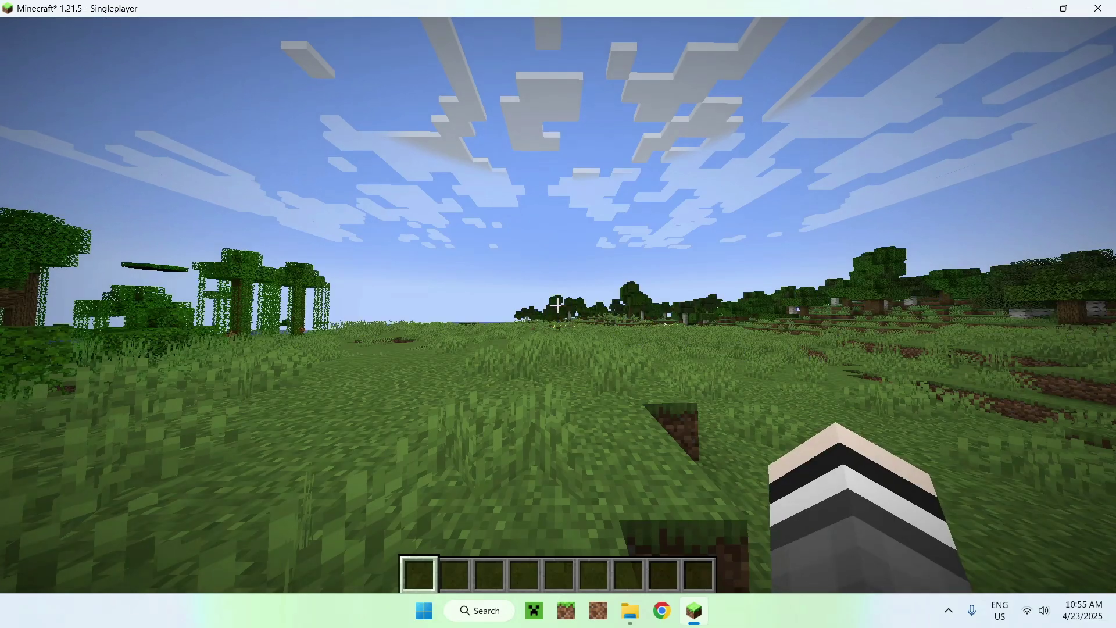
pyautogui.moveTo(557, 305)
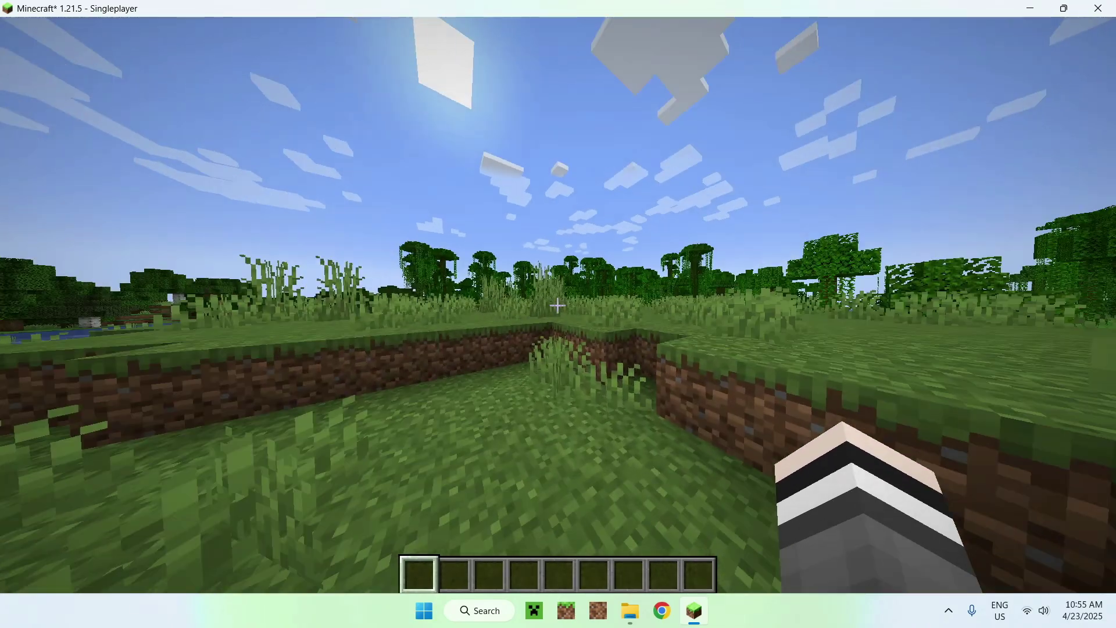
pyautogui.press('w')
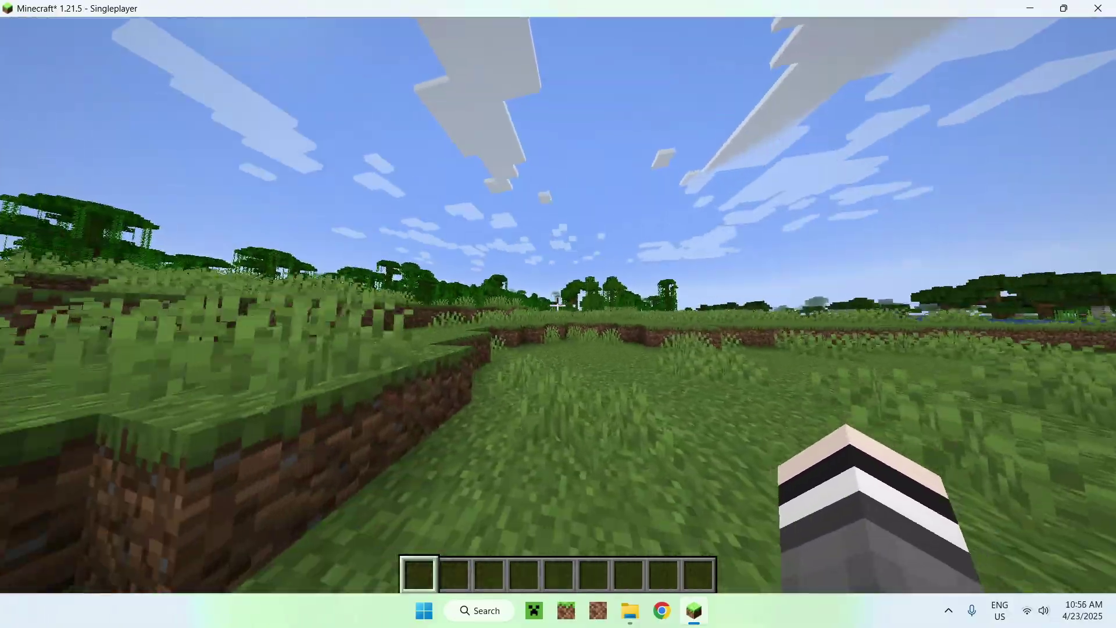
pyautogui.press('w')
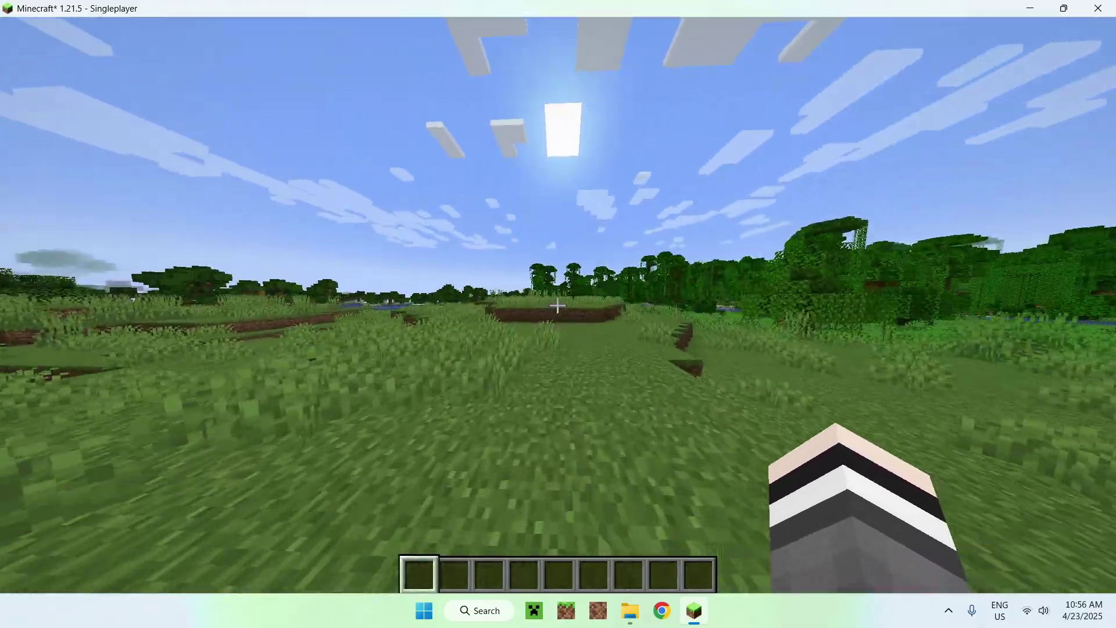
pyautogui.press('w')
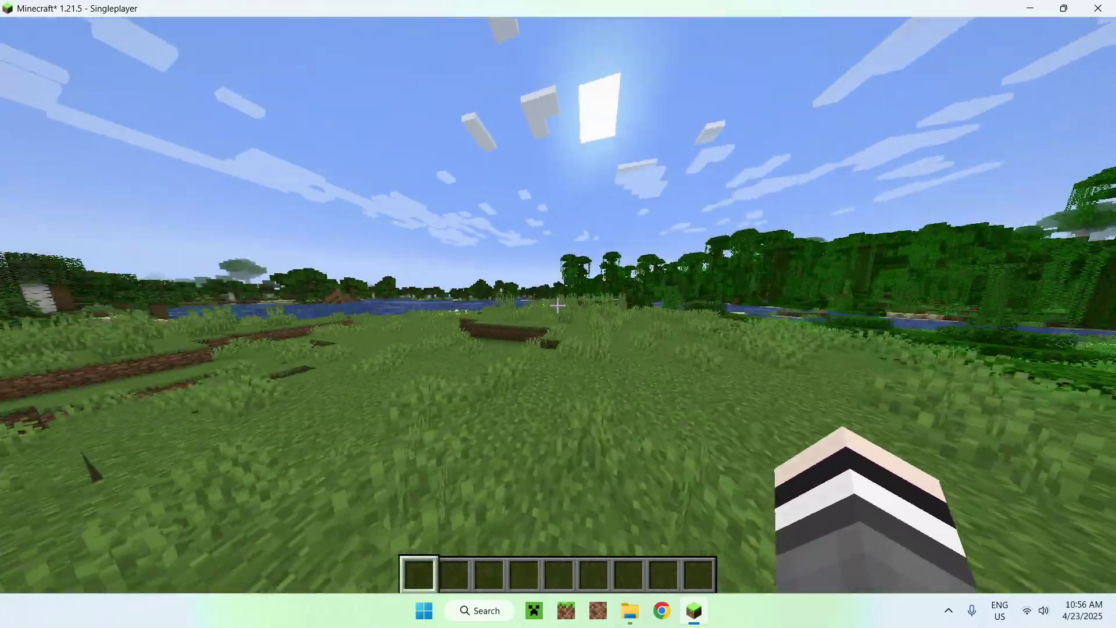
pyautogui.press('w')
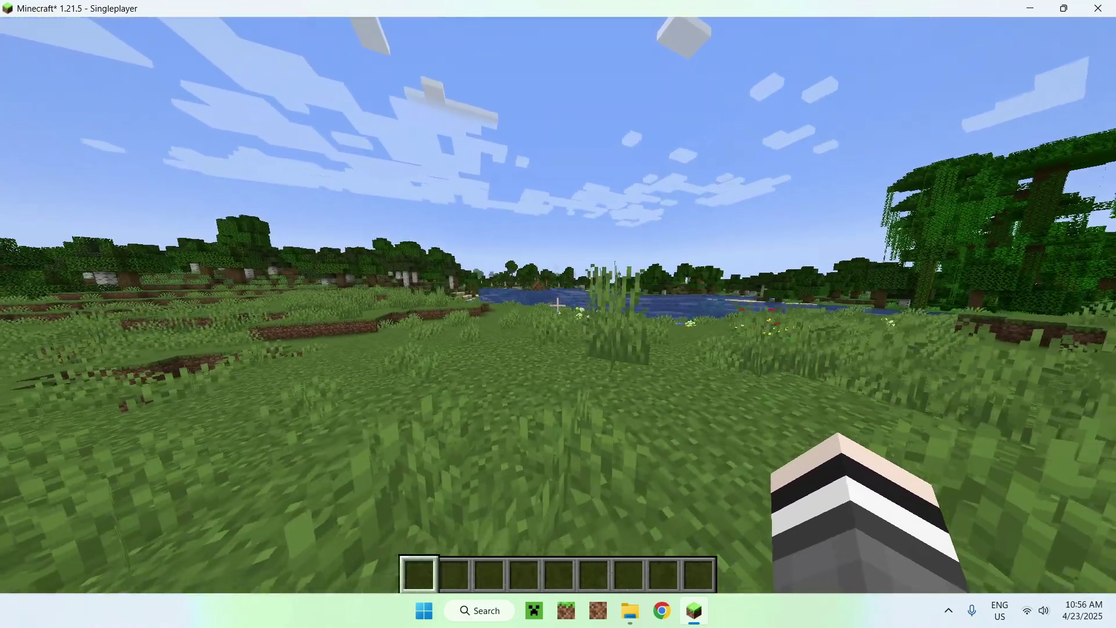
# Display the debug overlay, examine its Minecraft and Fabric Loader version line, and hide the overlay again
pyautogui.press('F3')
pyautogui.press('t')
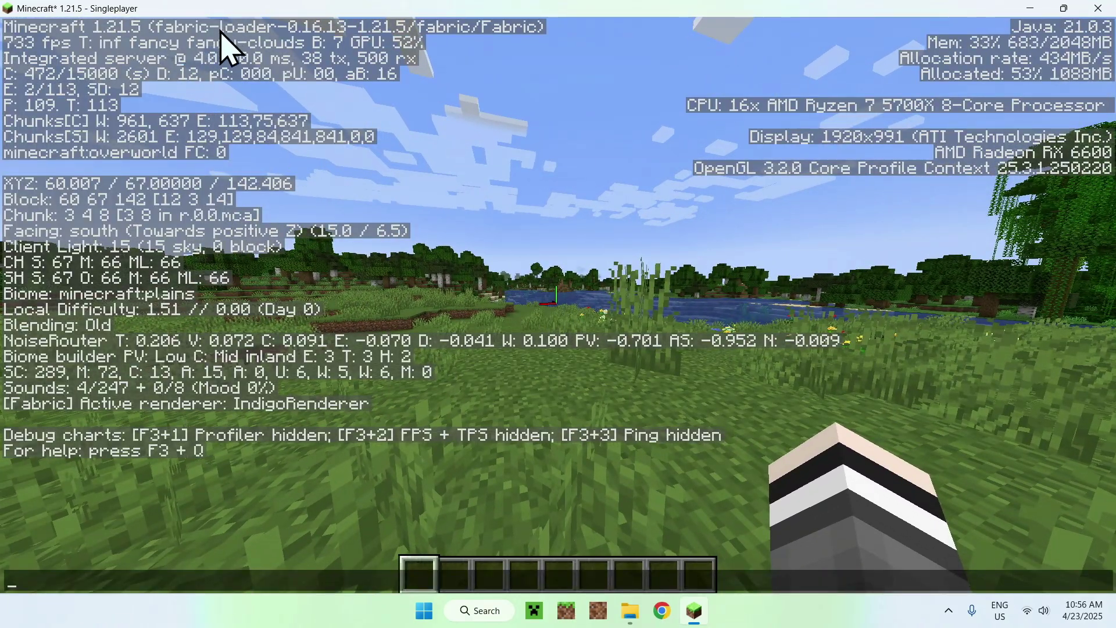
pyautogui.press('w')
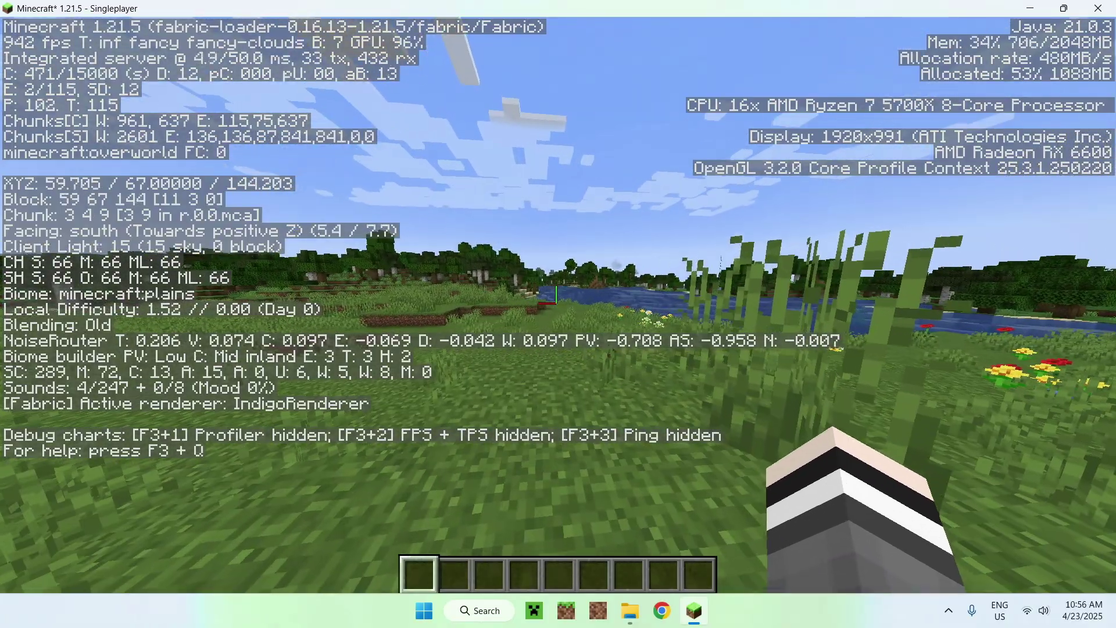
pyautogui.press('F3')
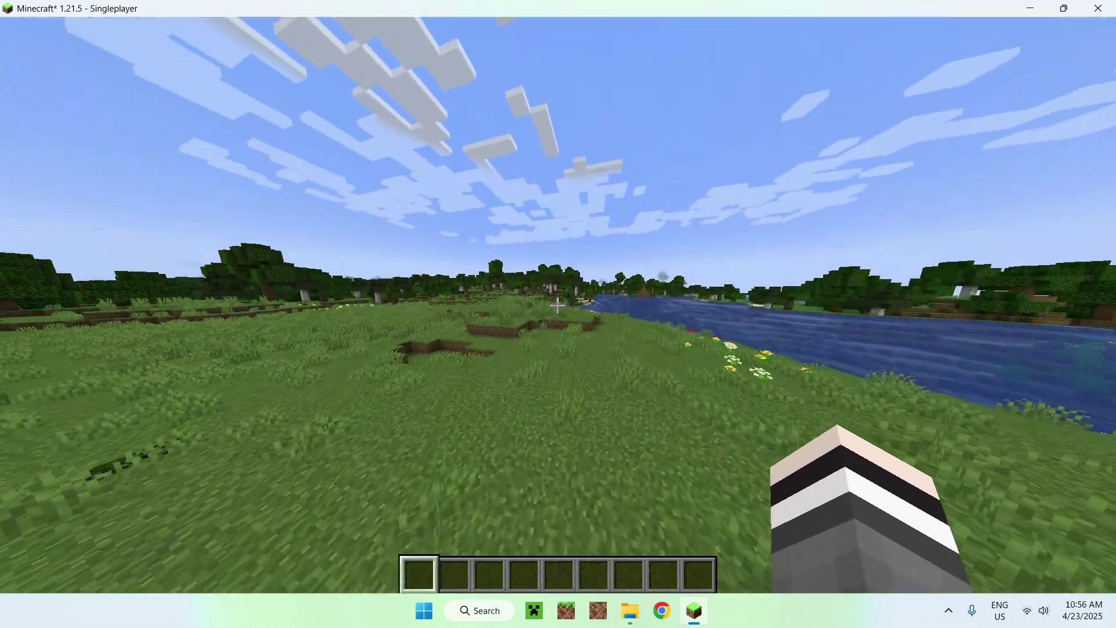
pyautogui.press('w')
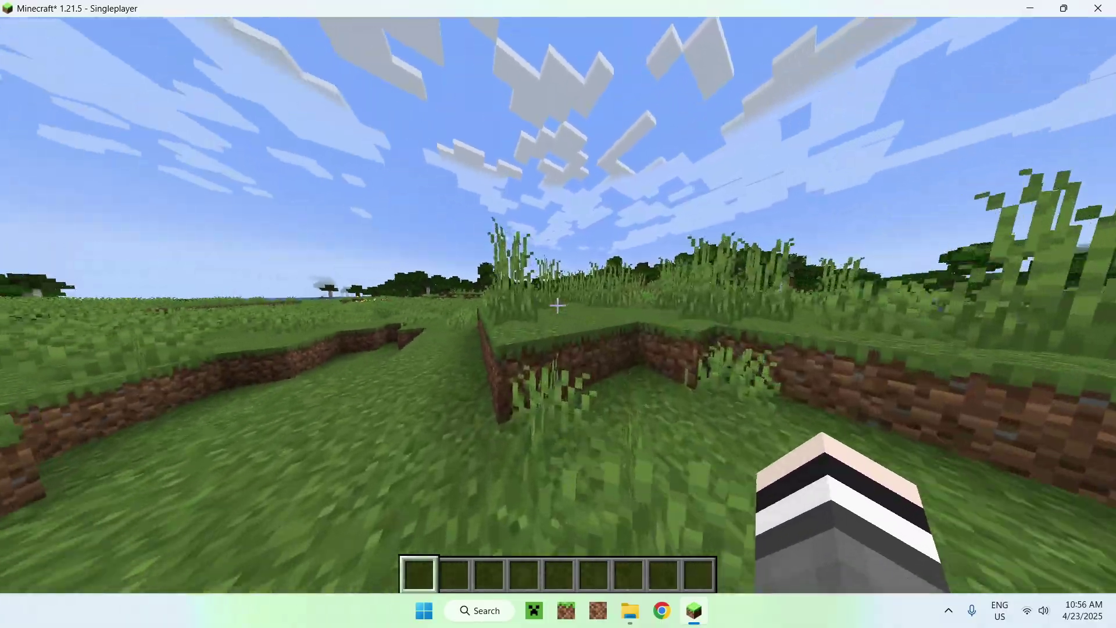
pyautogui.press('w')
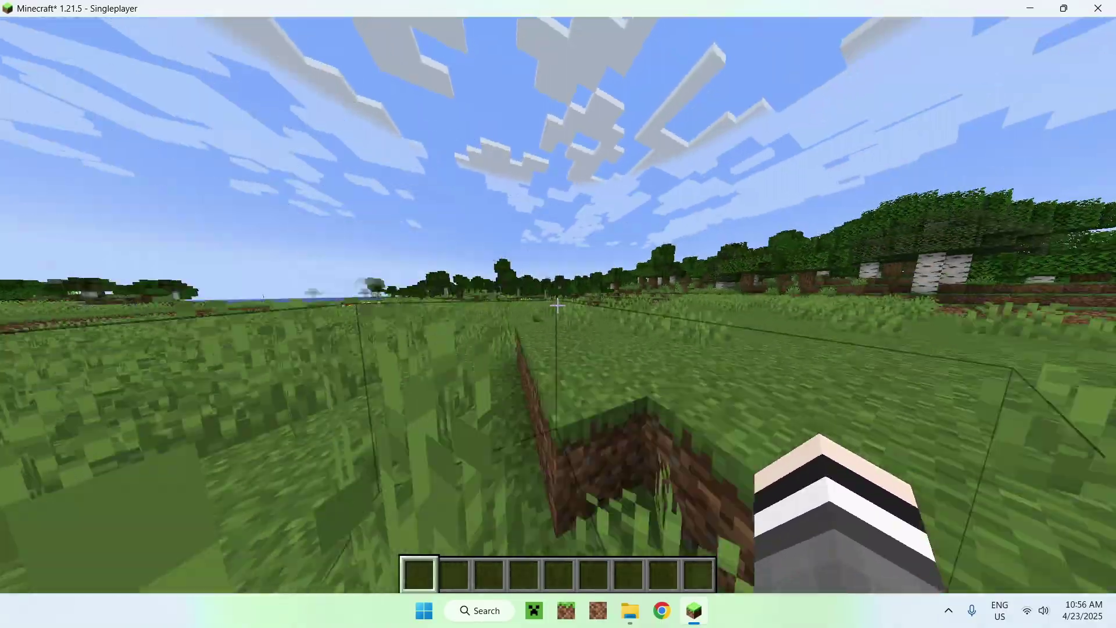
pyautogui.press('w')
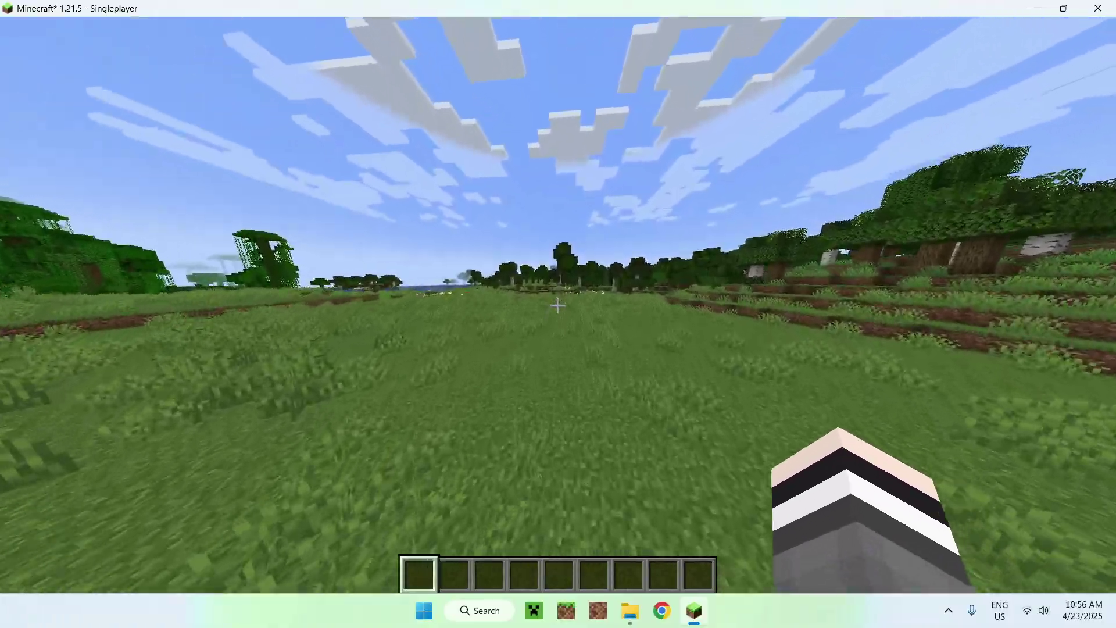
pyautogui.press('w')
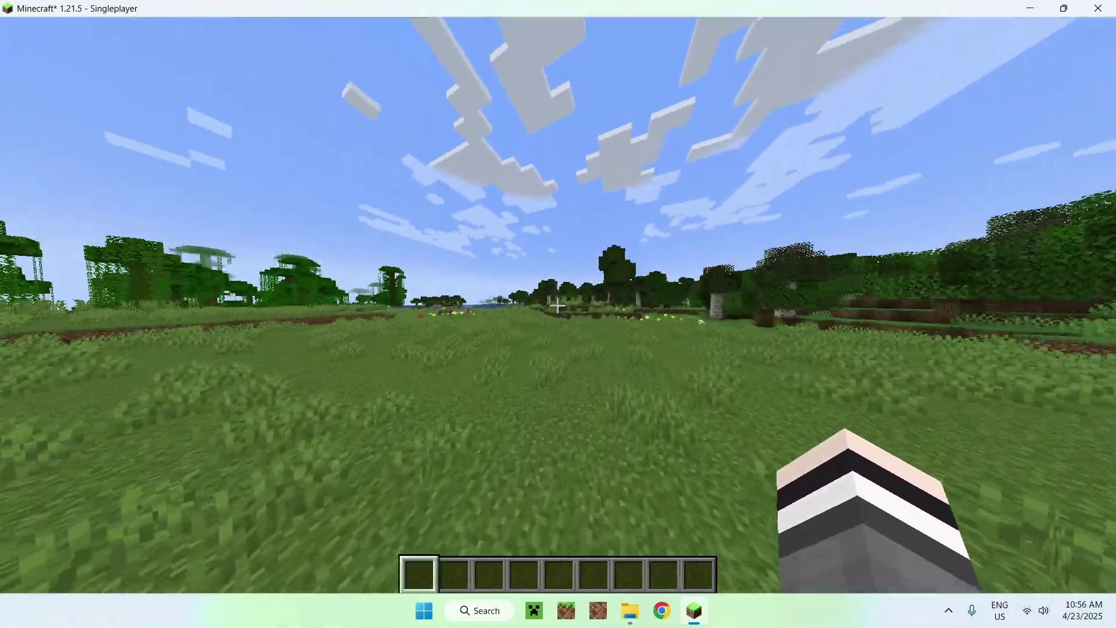
pyautogui.press('w')
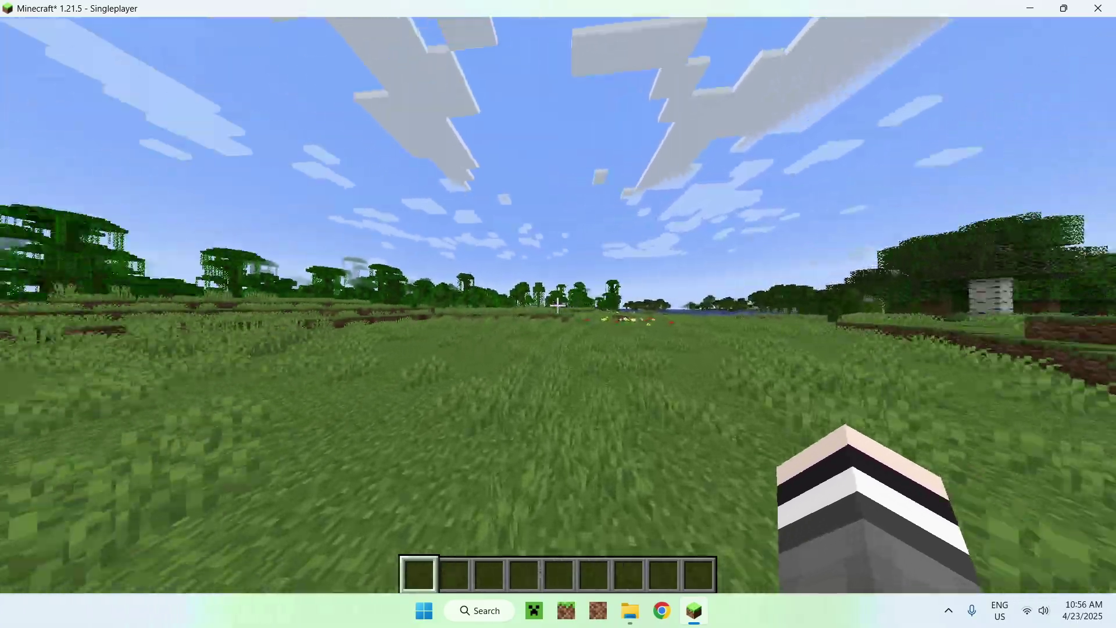
pyautogui.press('w')
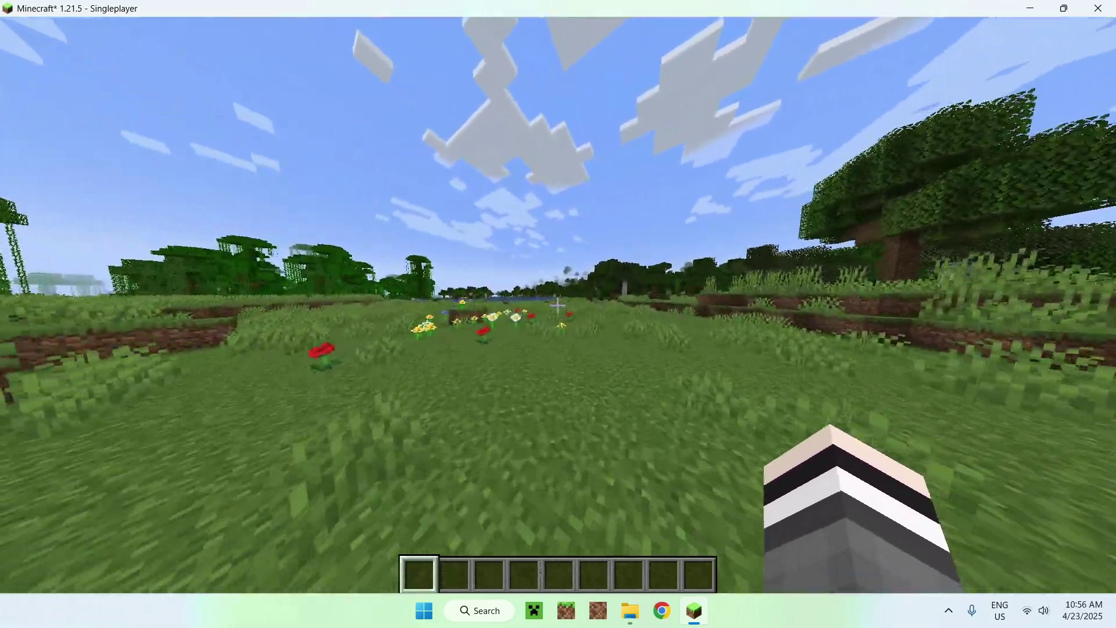
pyautogui.press('w')
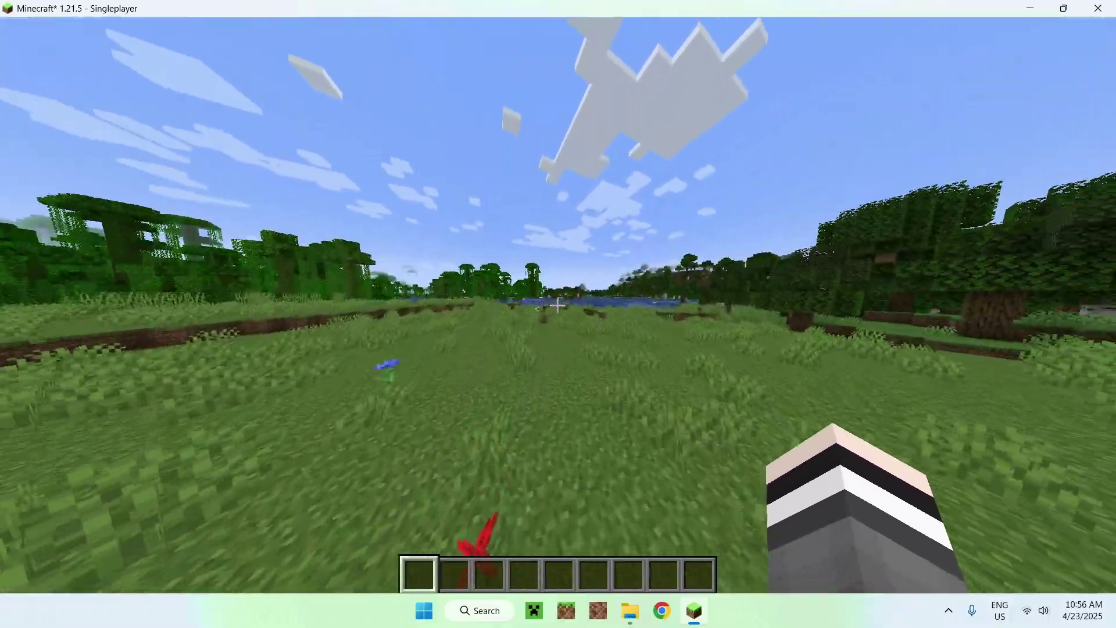
pyautogui.press('w')
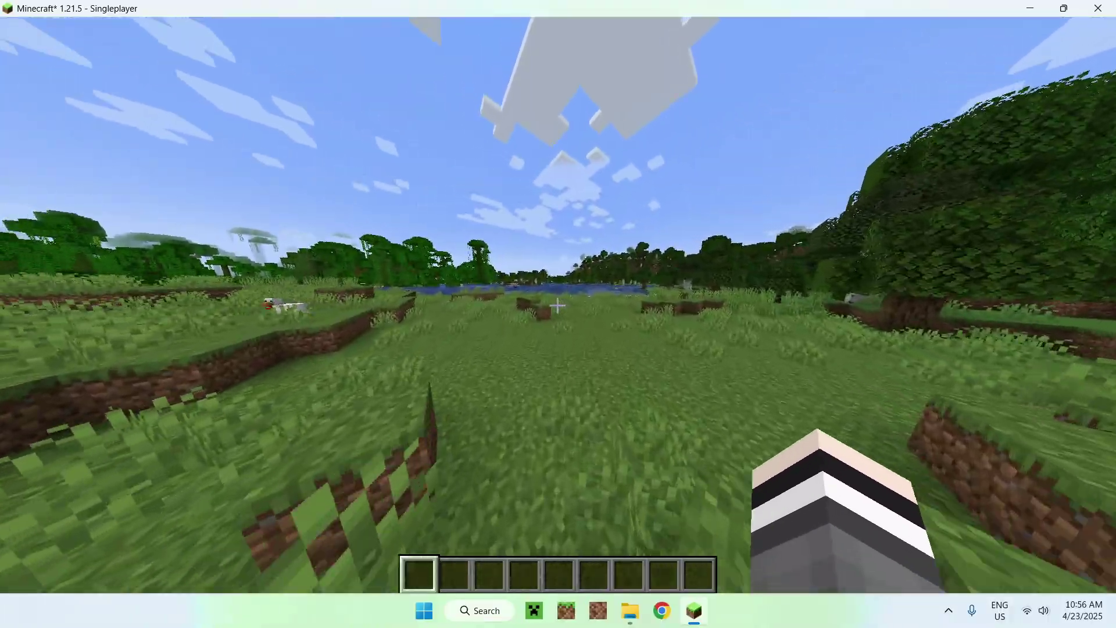
pyautogui.press('w')
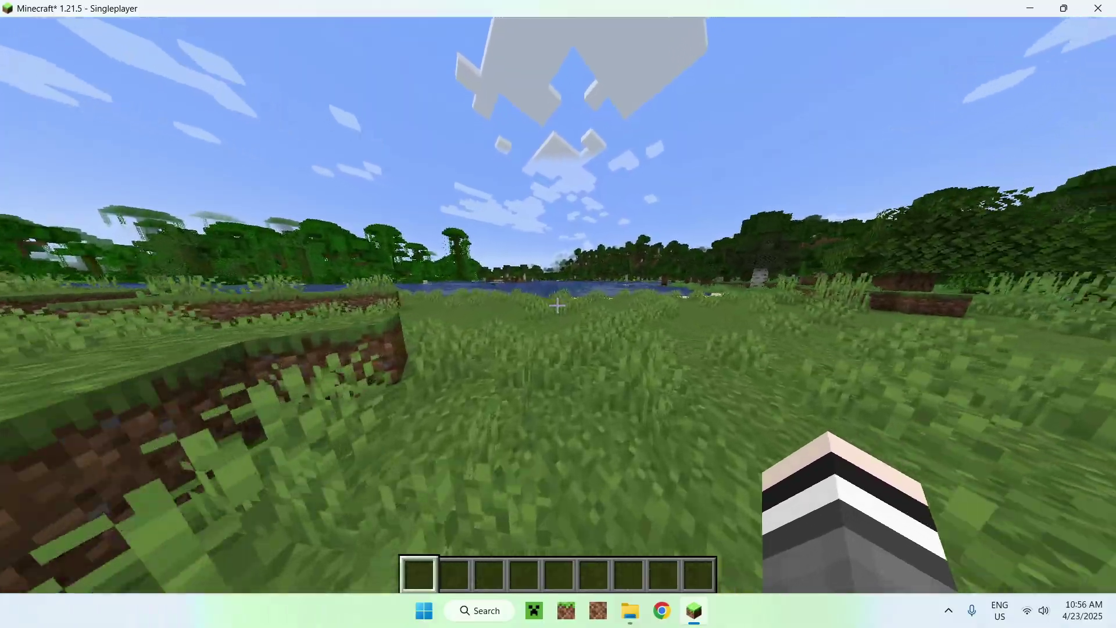
pyautogui.press('w')
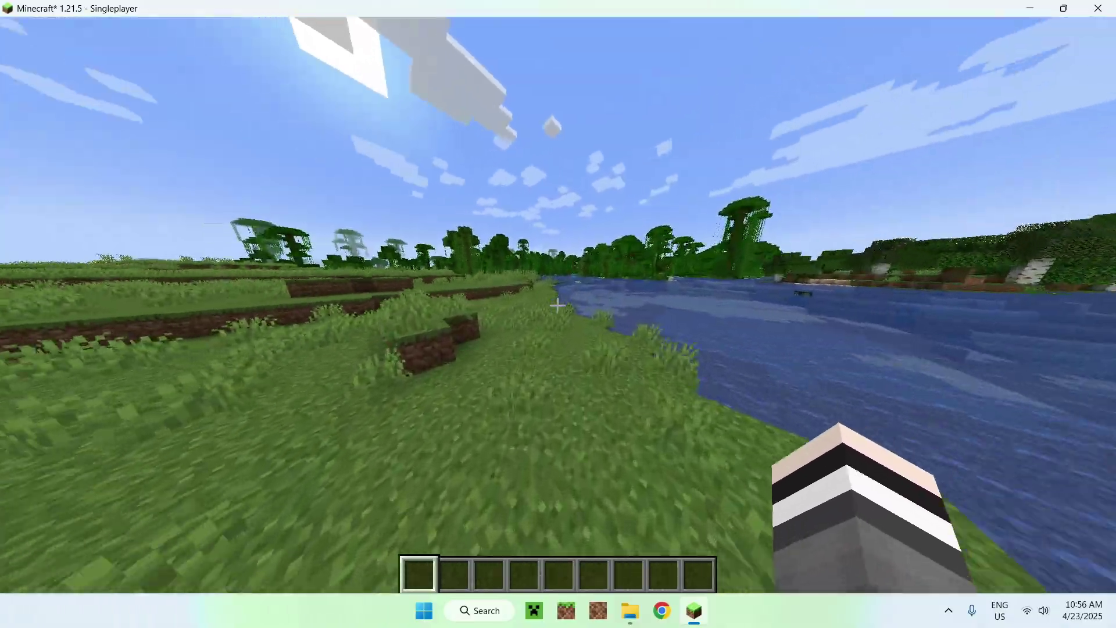
pyautogui.press('w')
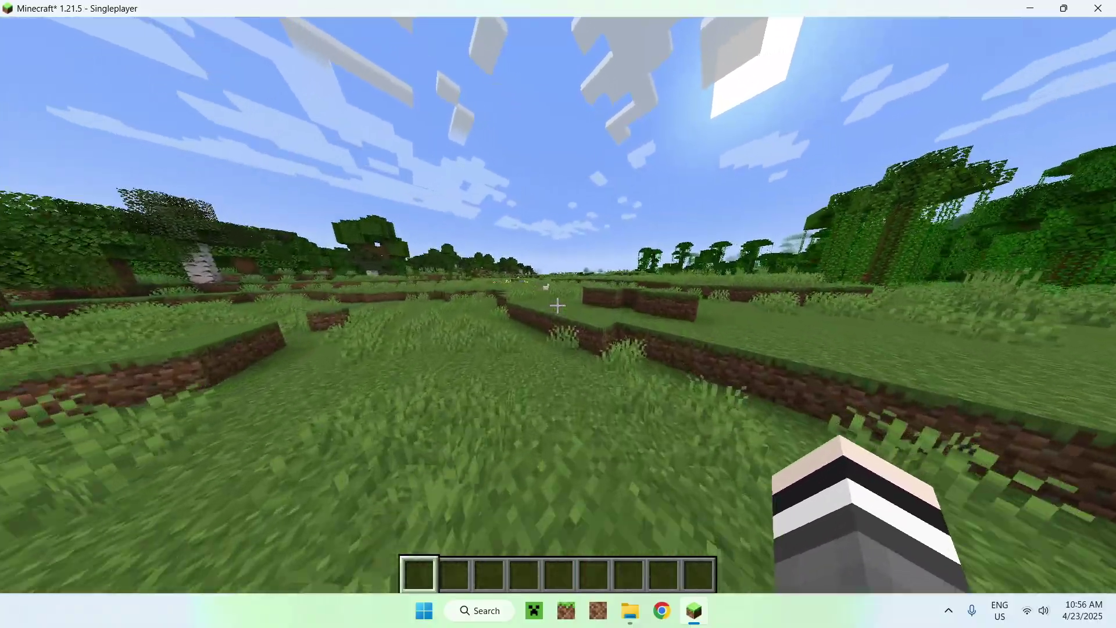
pyautogui.press('w')
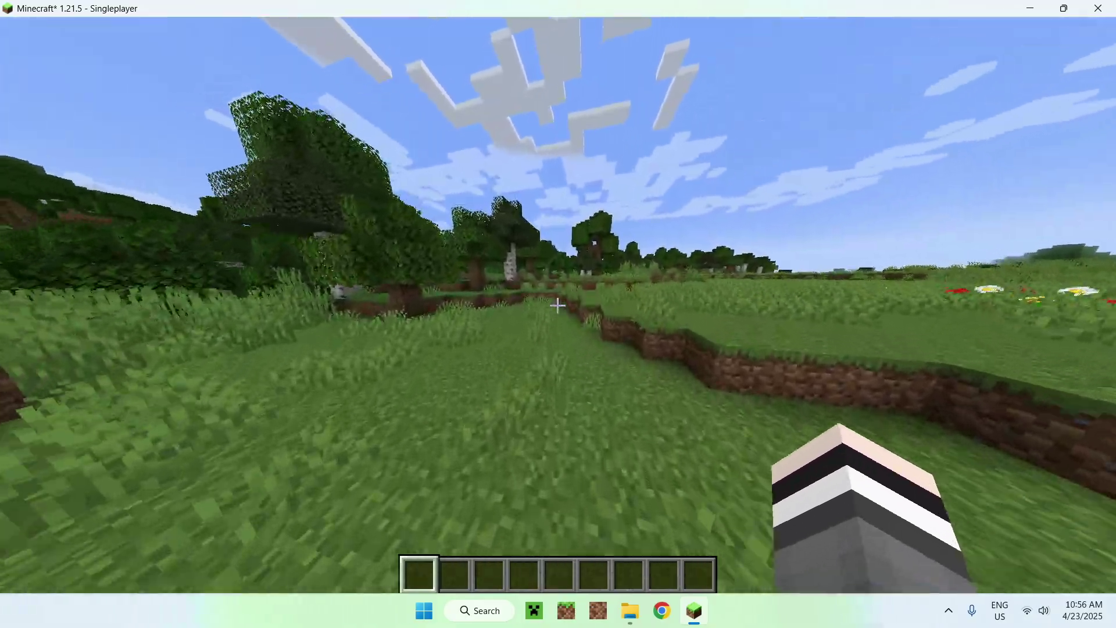
pyautogui.press('w')
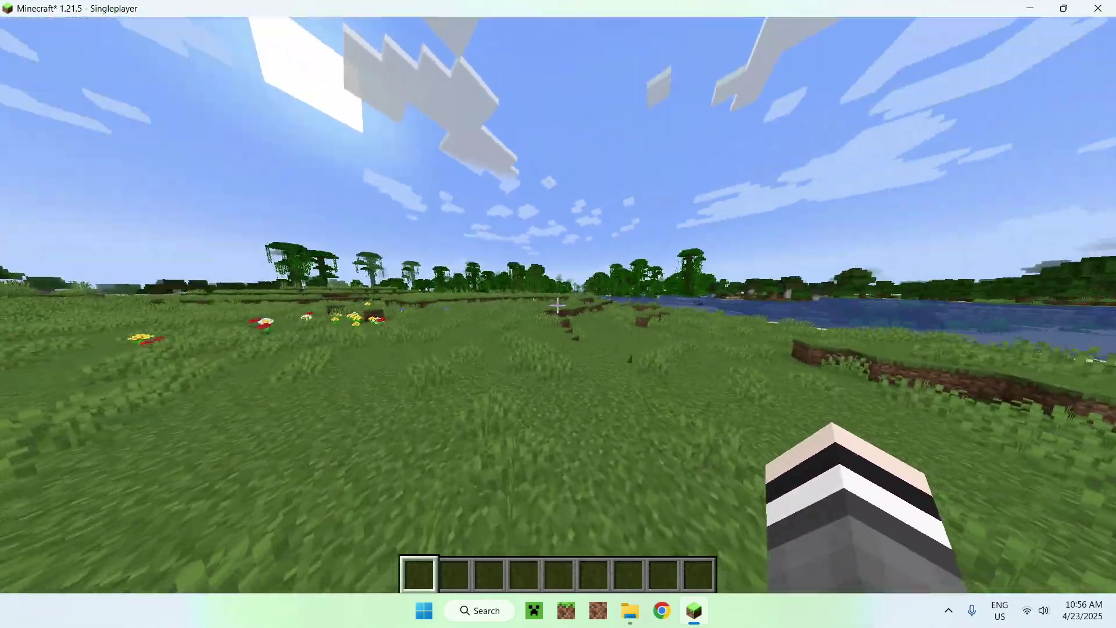
pyautogui.press('w')
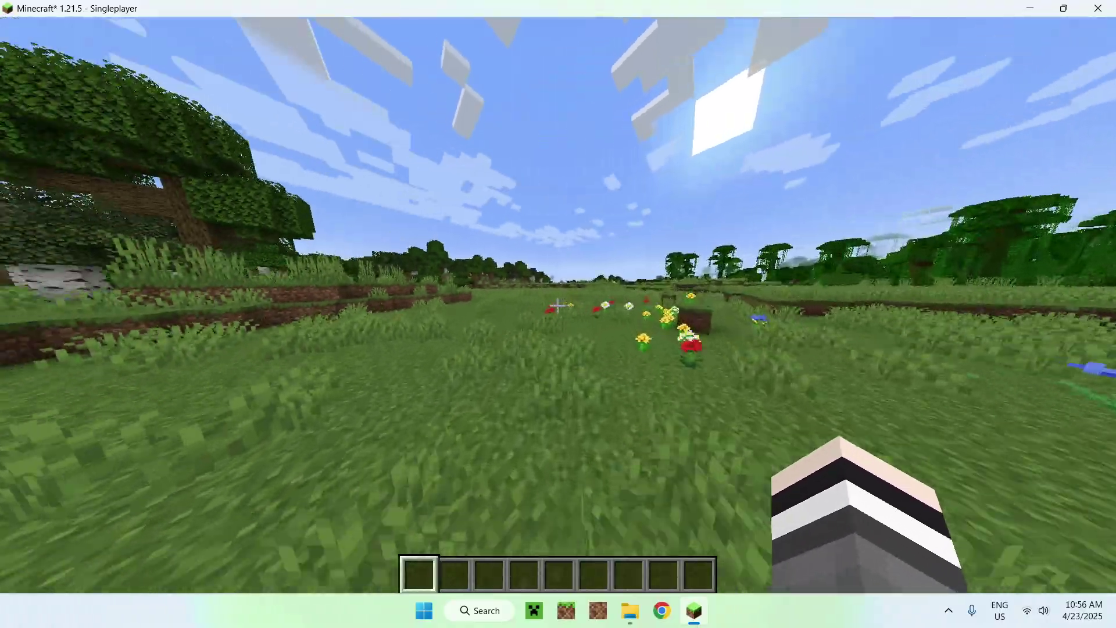
pyautogui.press('w')
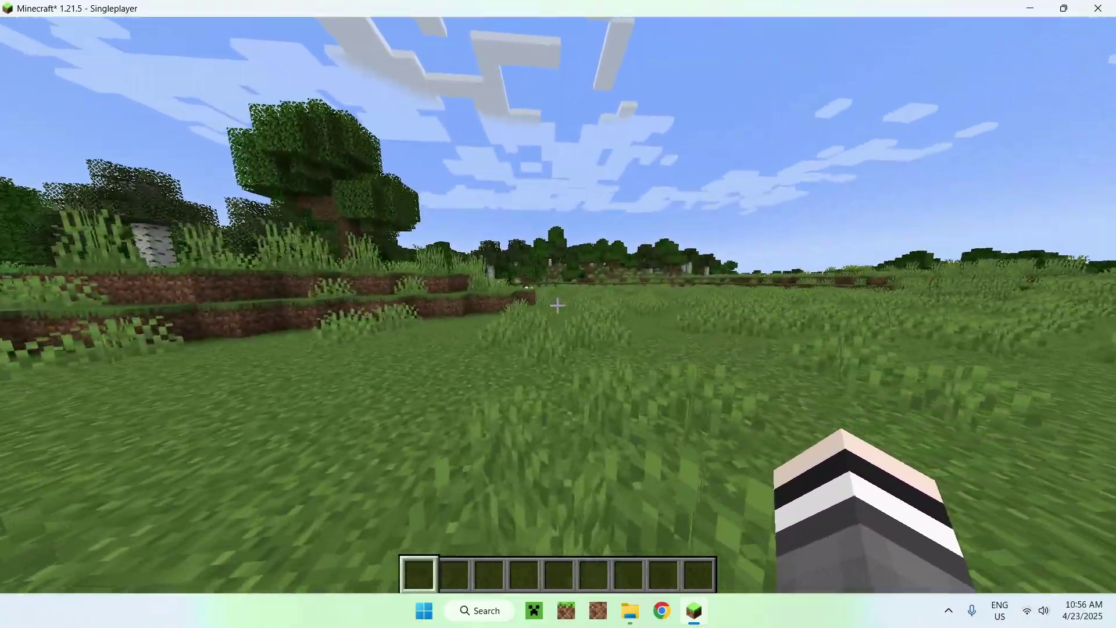